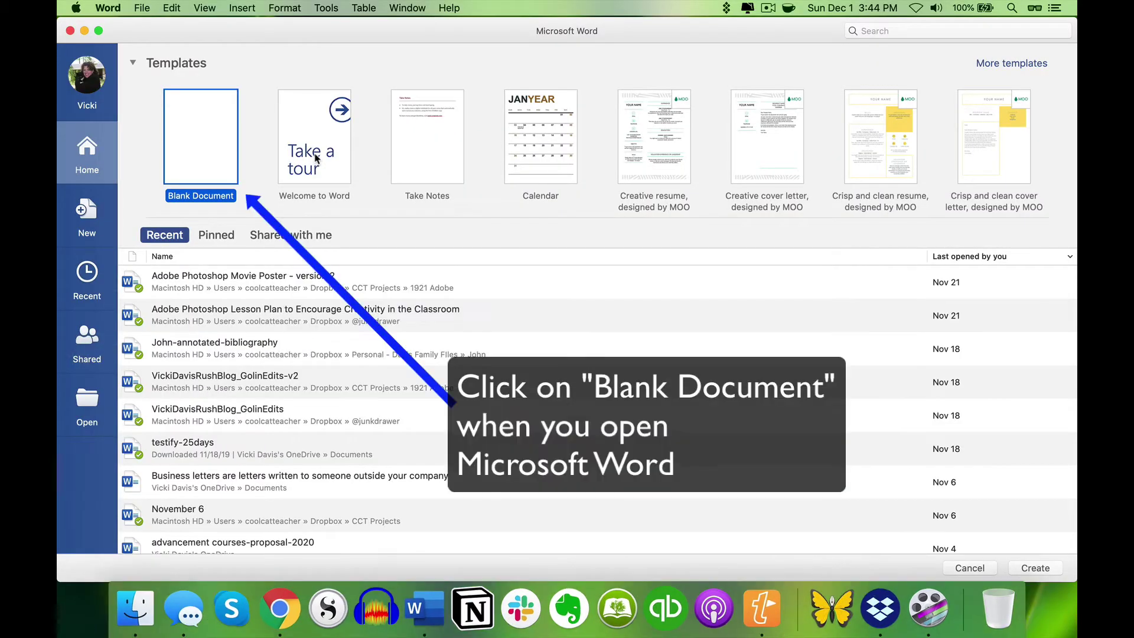
Step: Create a new blank document and expand its window to full screen
double_click(229, 170)
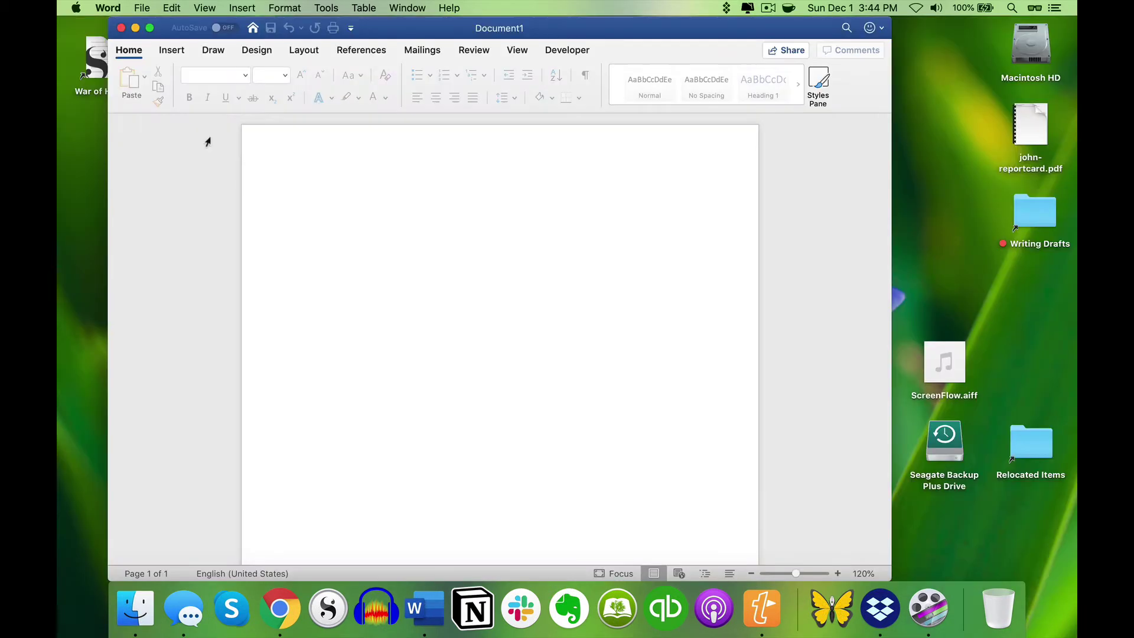
left_click(149, 27)
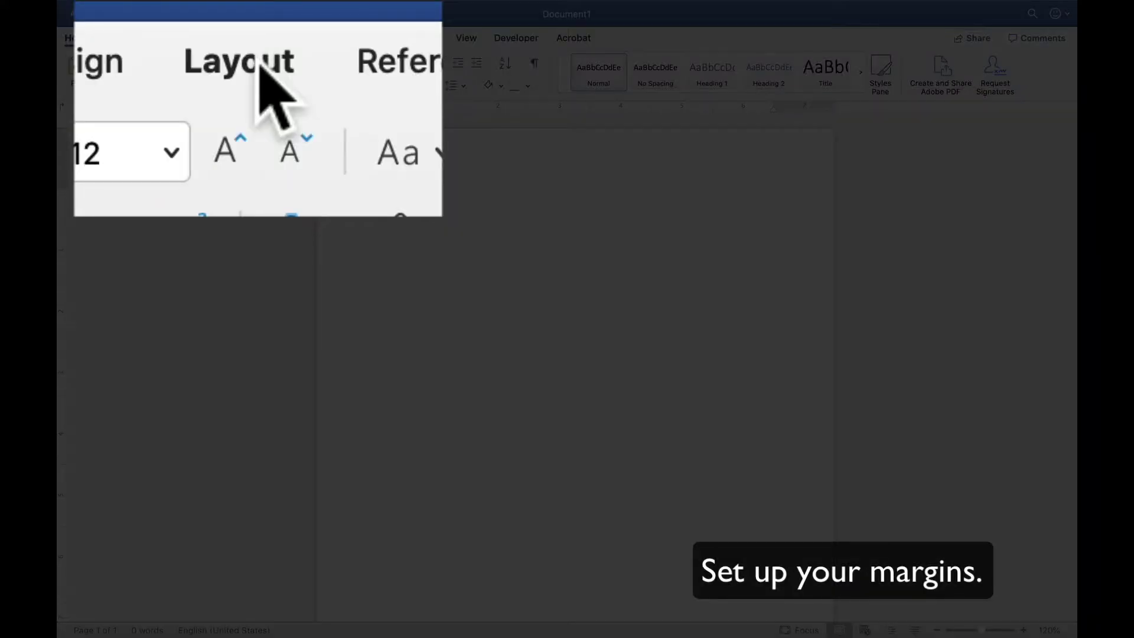
Step: In Custom Margins, enter a 1.5-inch left margin, leaving the other margins at 1 inch
left_click(256, 38)
left_click(91, 65)
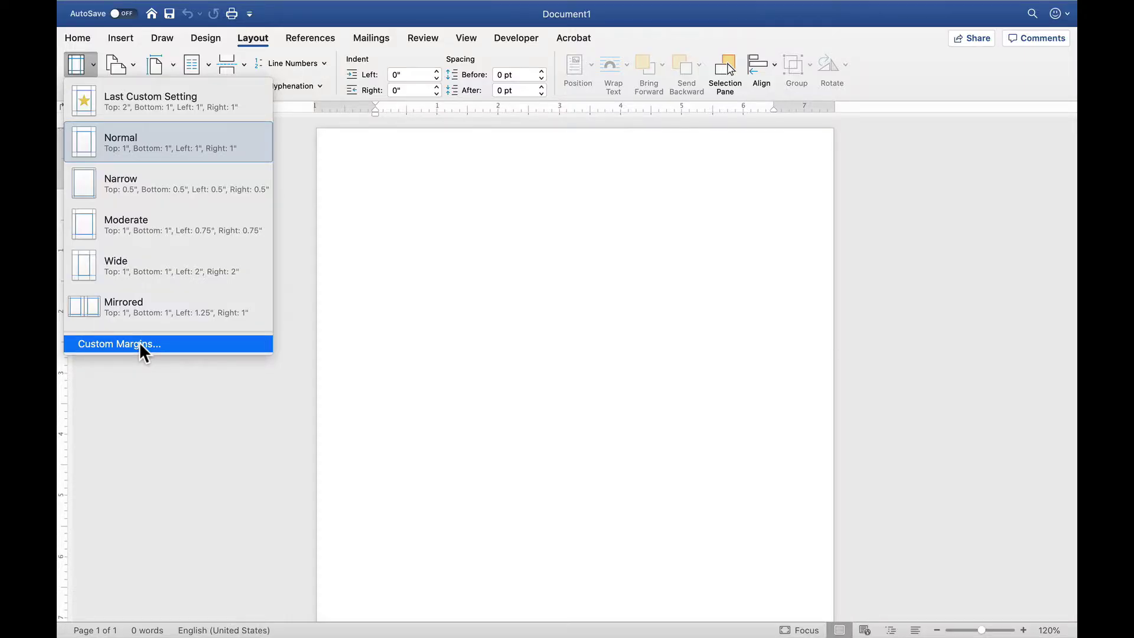
left_click(140, 344)
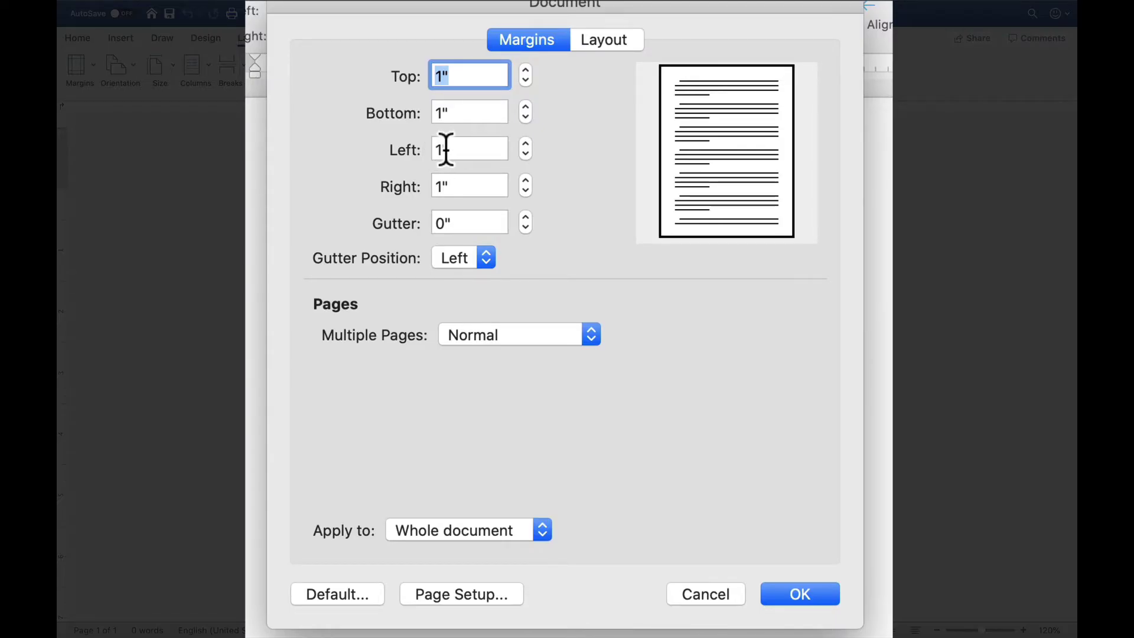
left_click(443, 150)
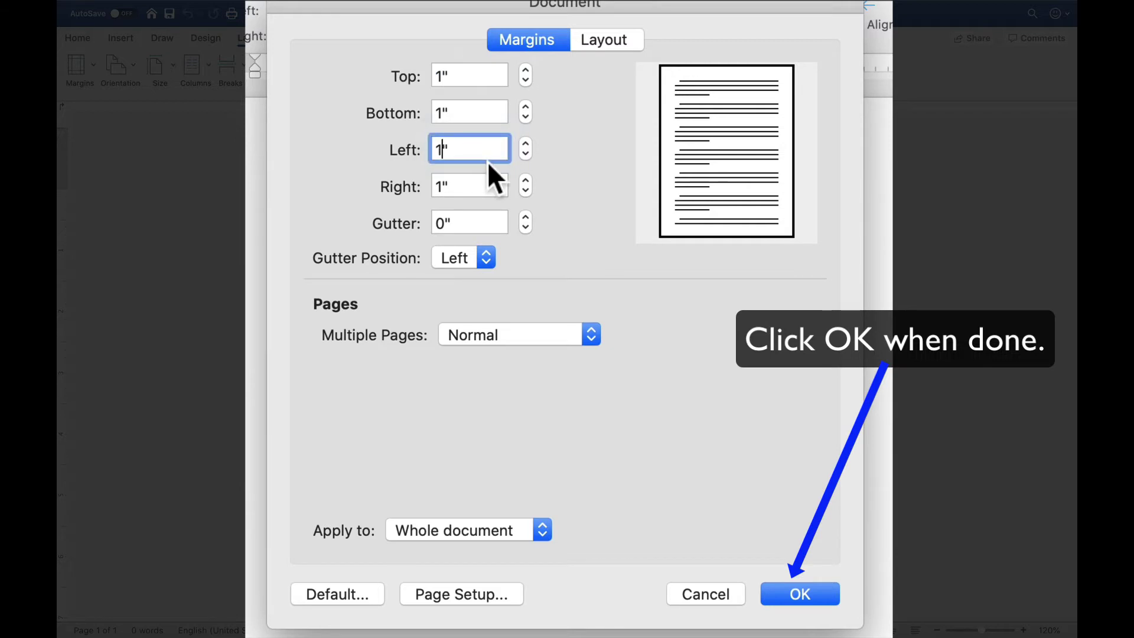
type(".5")
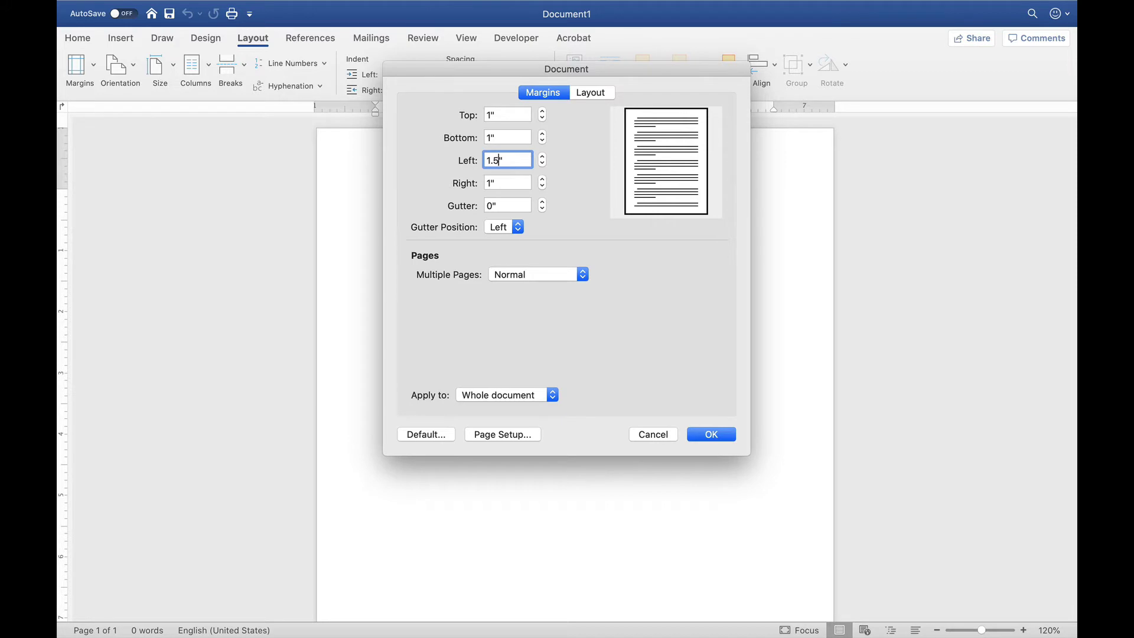
Step: Apply the 1.5-inch left margin, then set all text to Times New Roman Regular, 12 pt
key("Return")
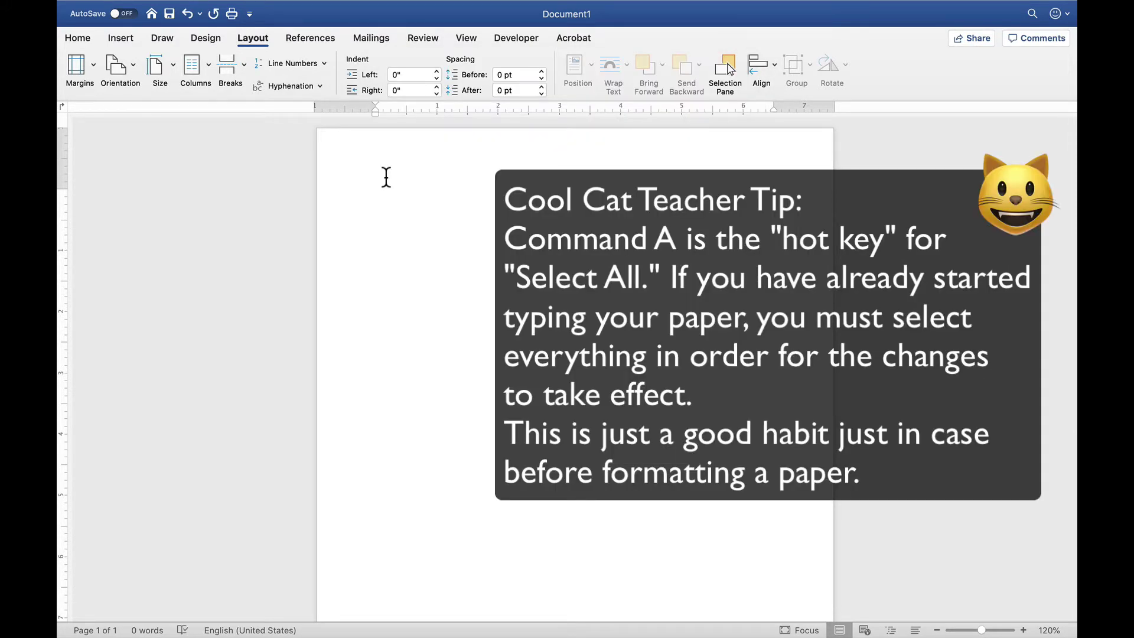
key("super+a")
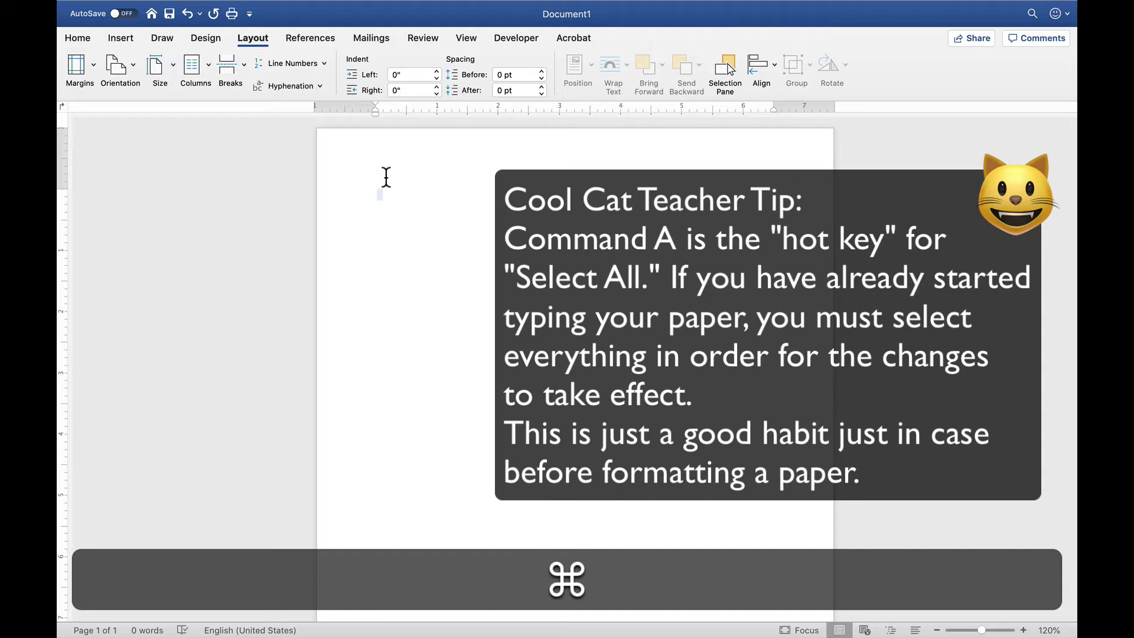
left_click(87, 34)
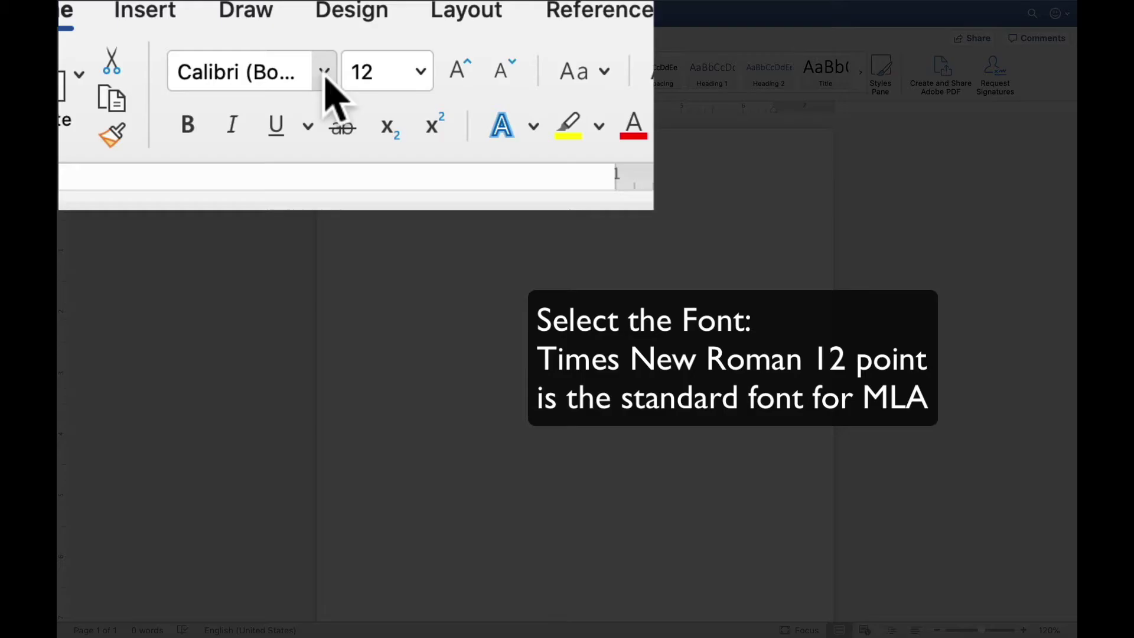
left_click(324, 73)
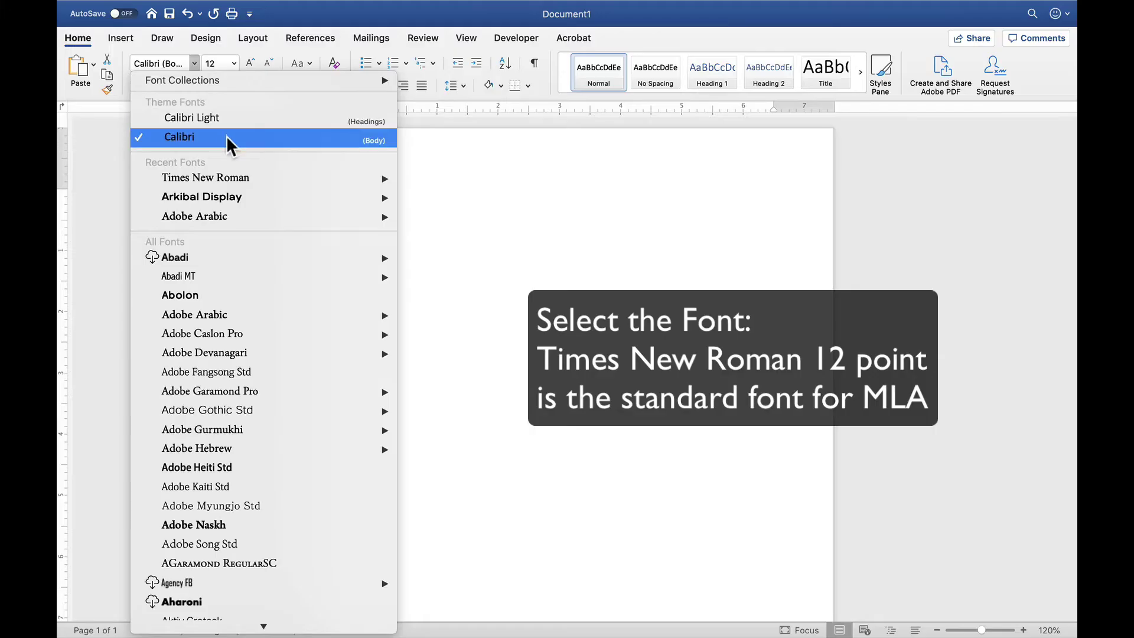
mouse_move(273, 178)
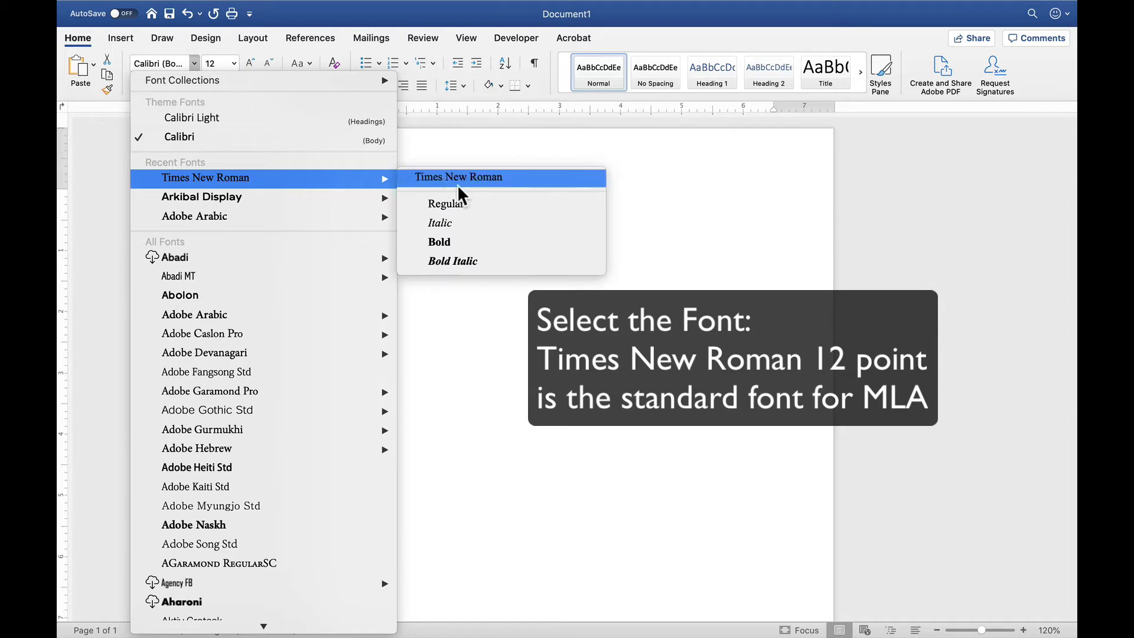
left_click(462, 202)
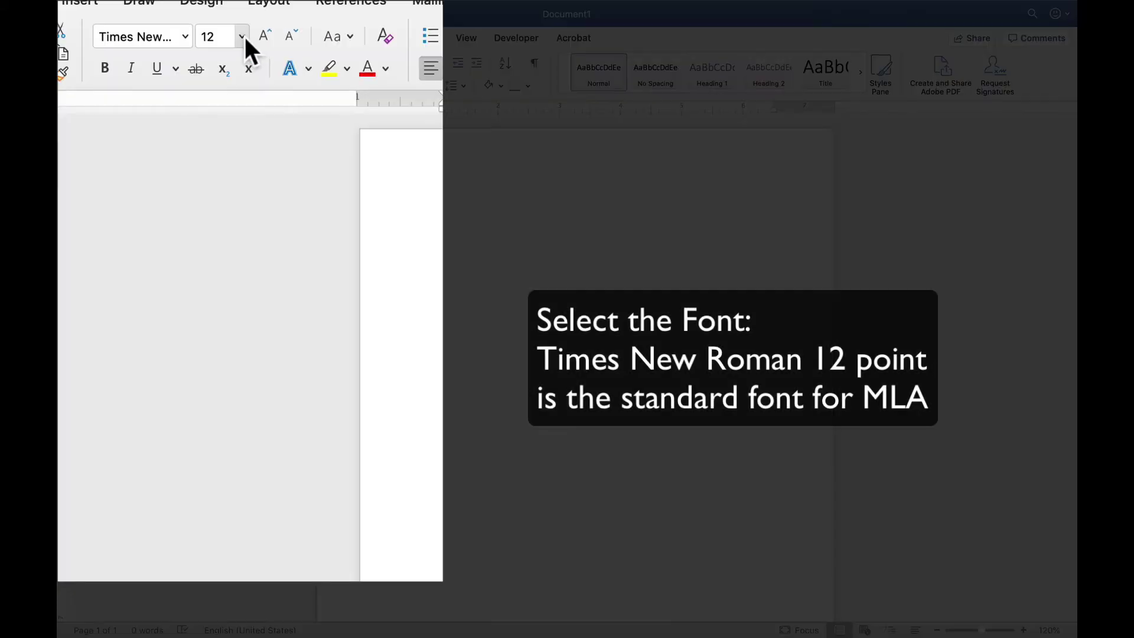
left_click(242, 37)
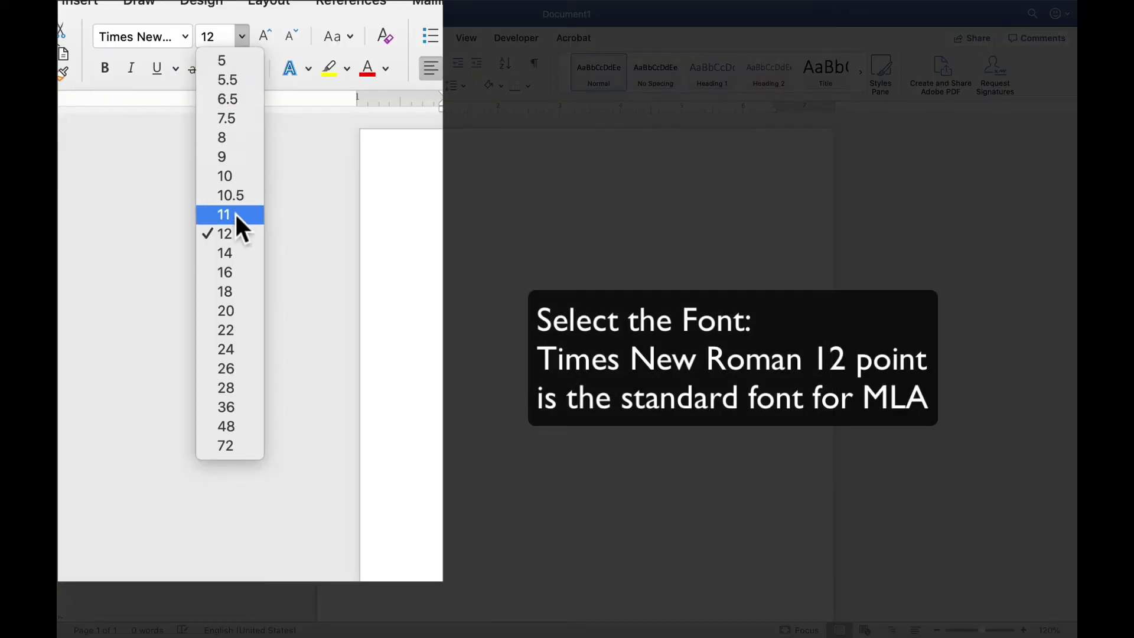
left_click(231, 232)
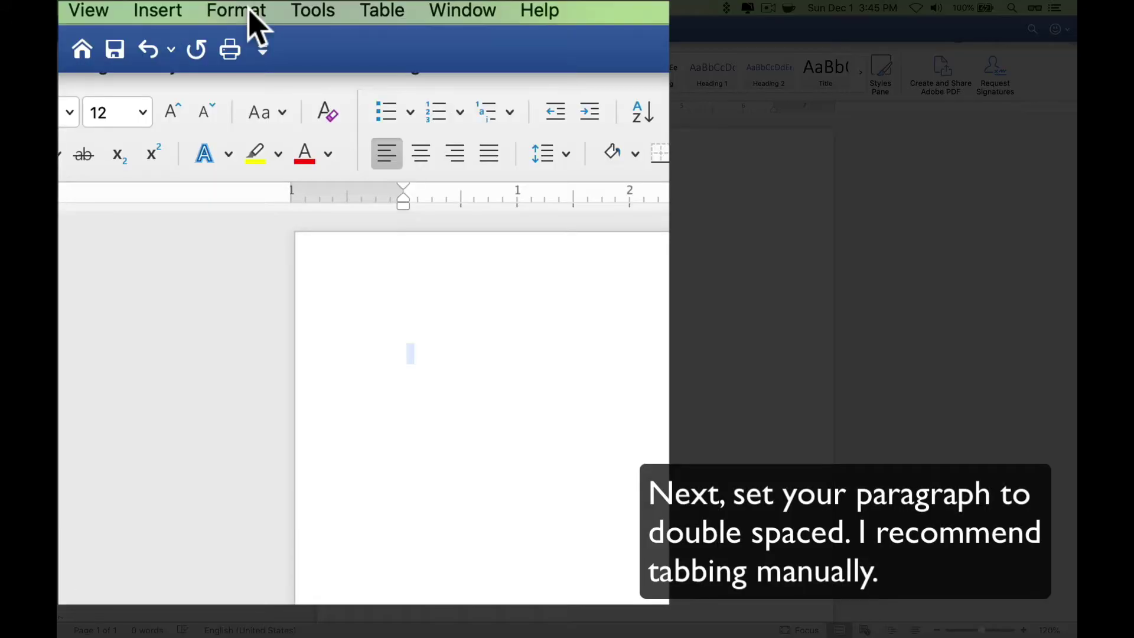
Step: Set paragraphs to Double line spacing with Special indent (none)
left_click(292, 8)
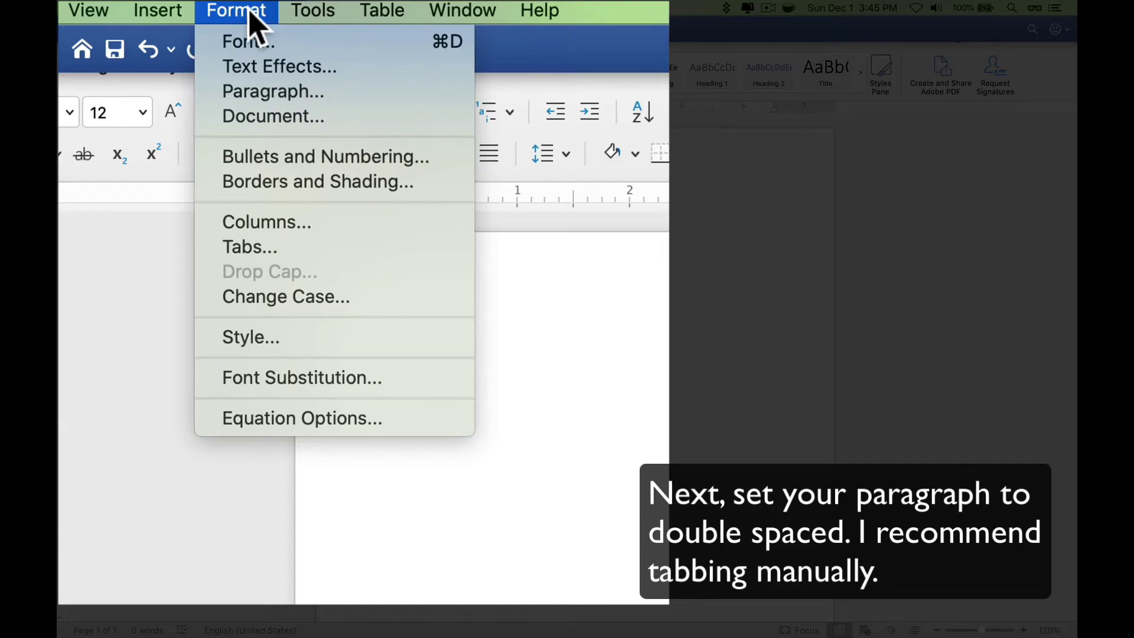
left_click(272, 94)
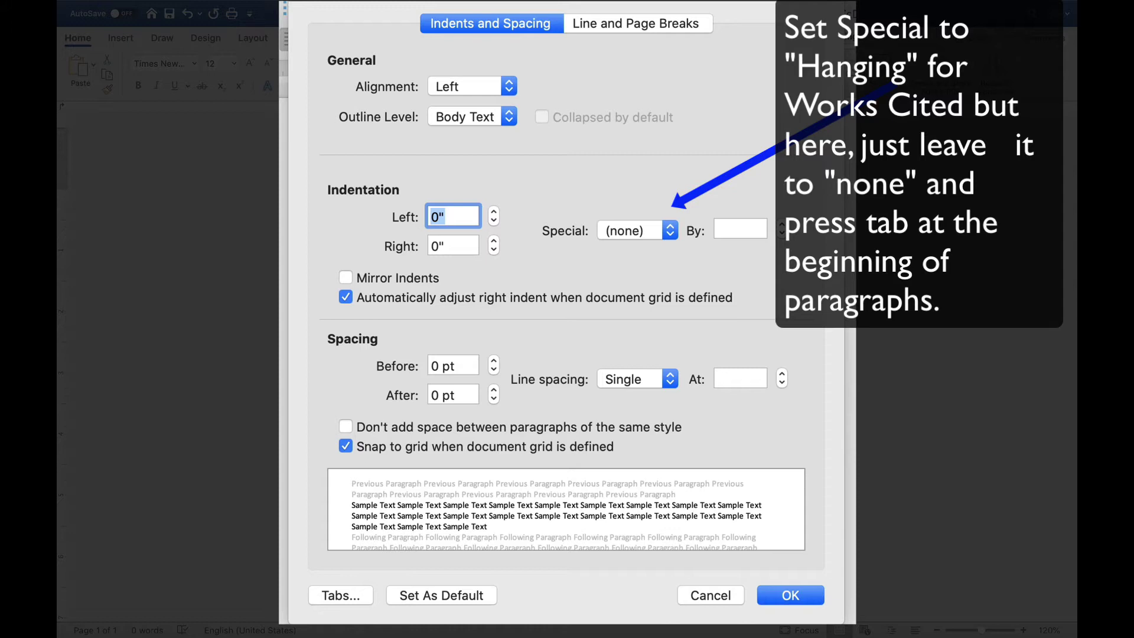
left_click(670, 231)
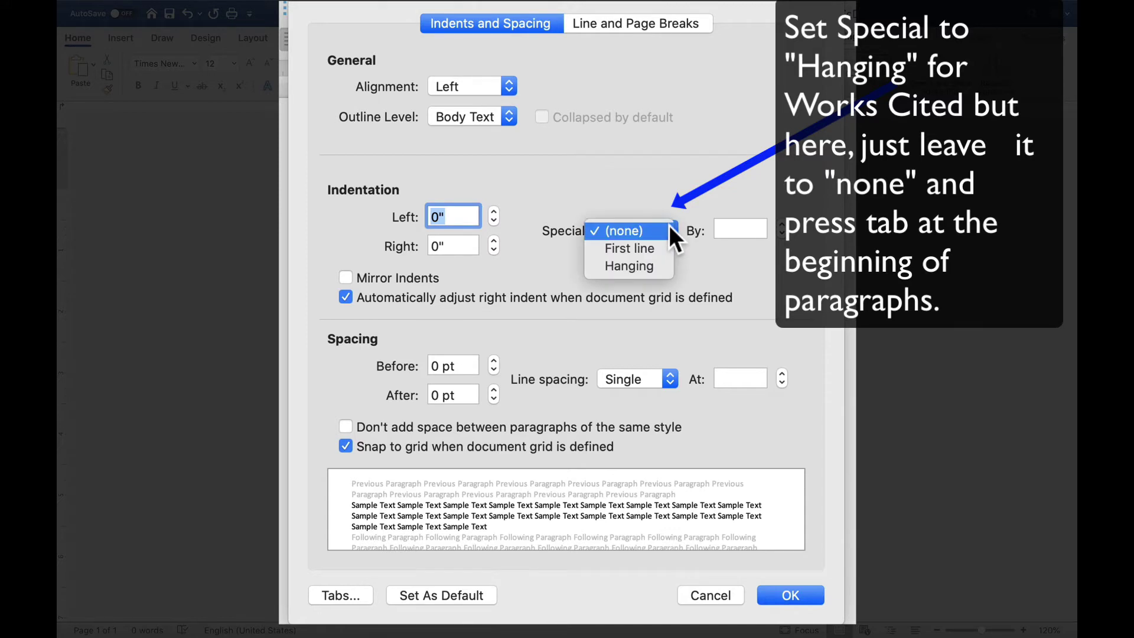
left_click(661, 176)
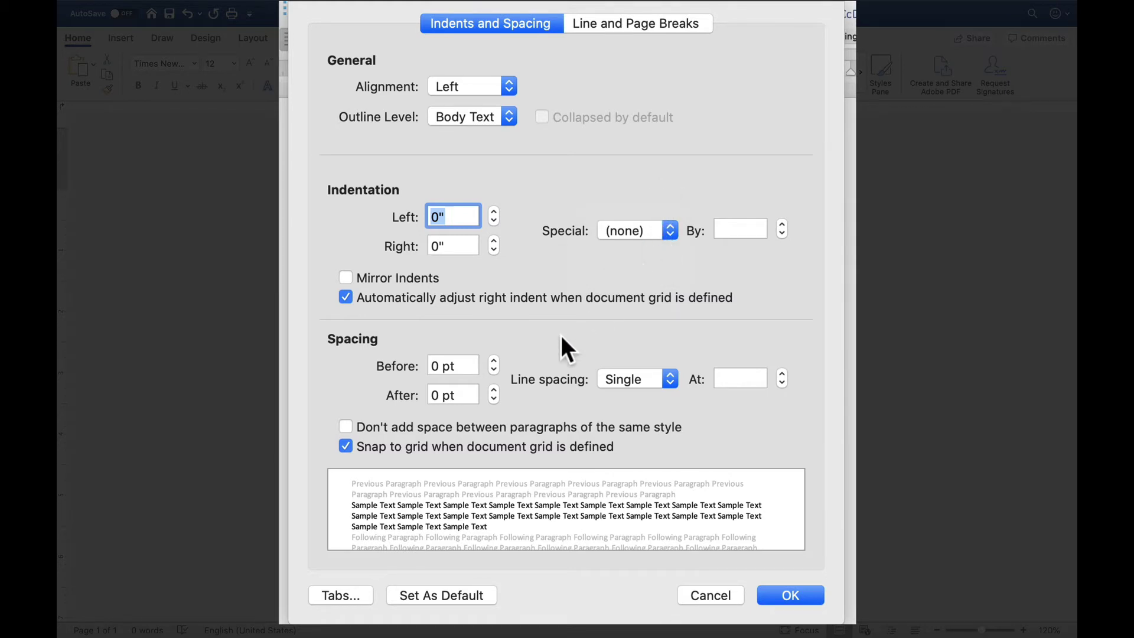
left_click(672, 377)
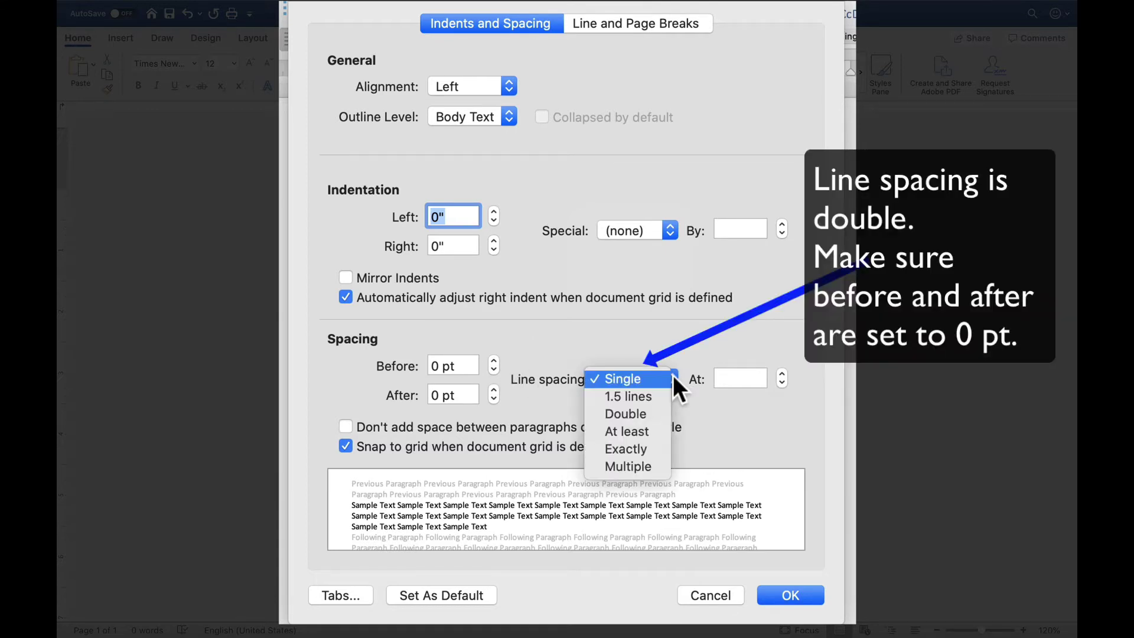
left_click(625, 413)
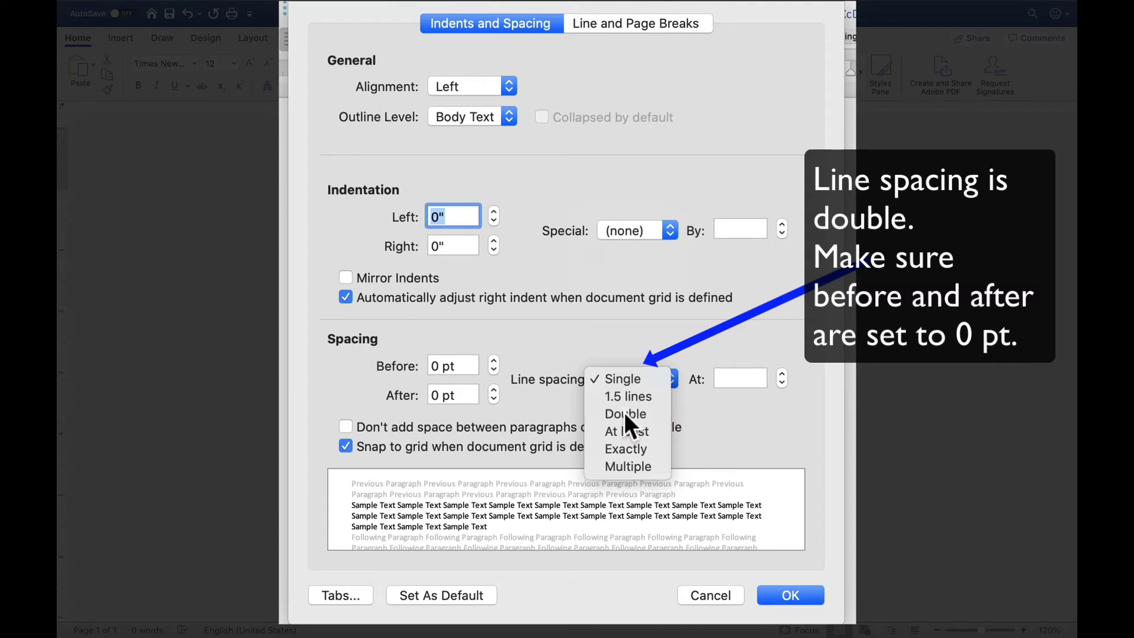
left_click(785, 593)
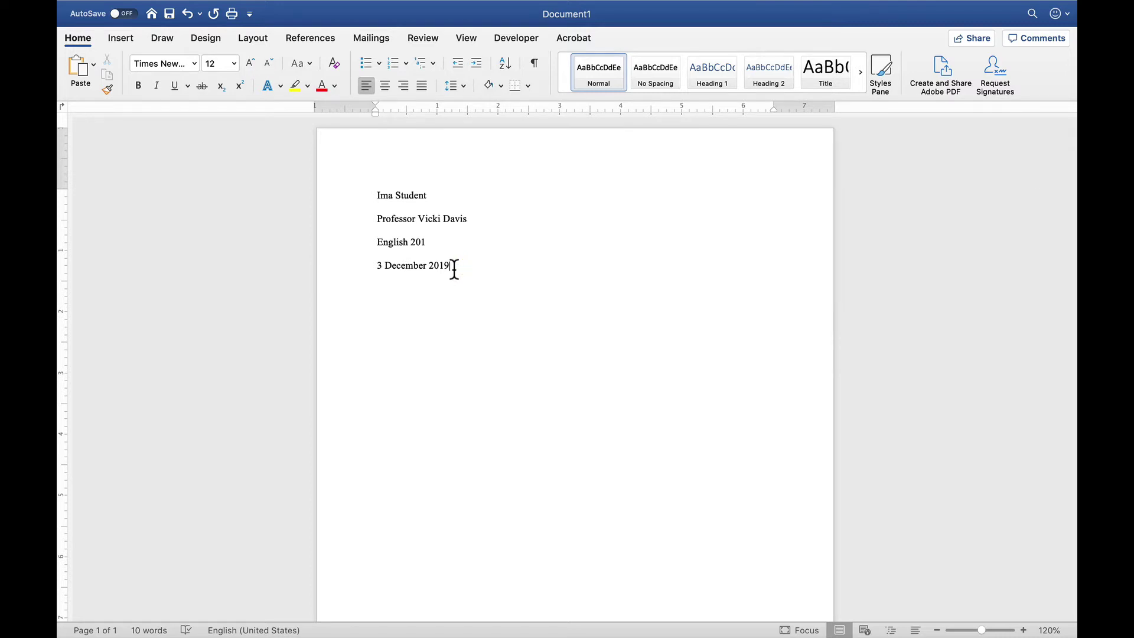
Step: Start a new line below the date for the paper's title
key("Return")
Step: Type the centred title 'Title for an MLA Paper', correcting a typo
left_click(384, 86)
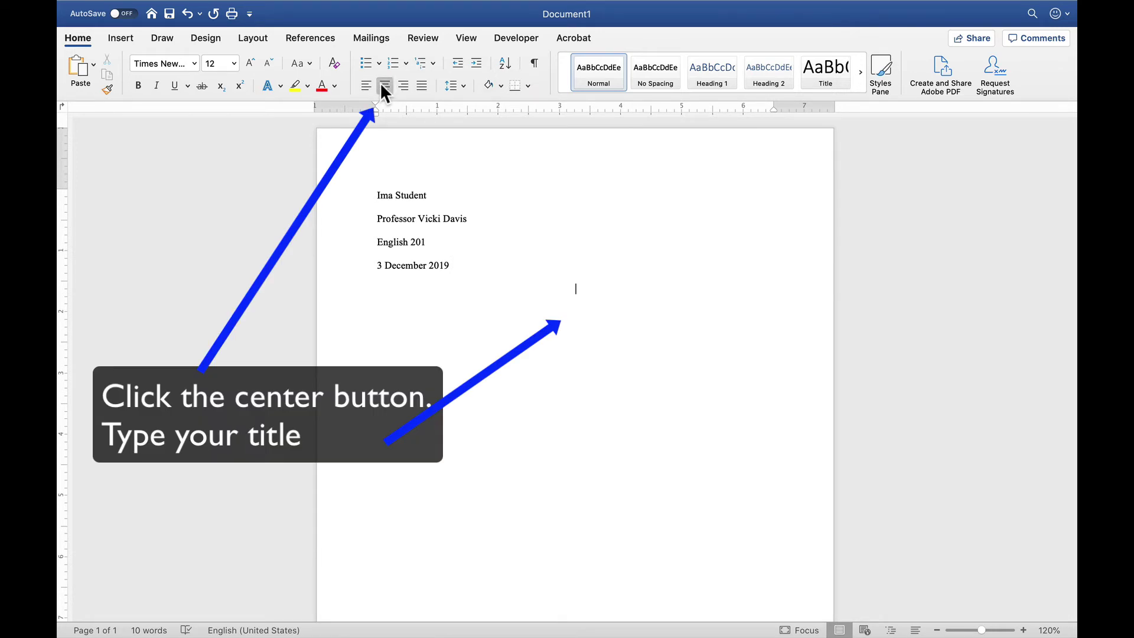
type("Titl")
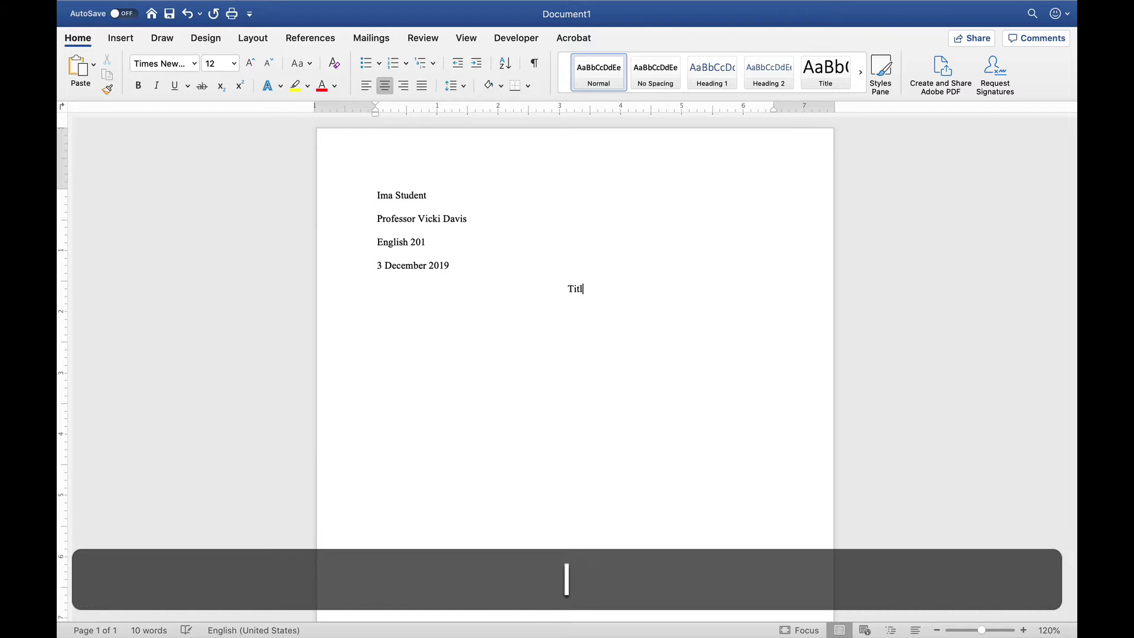
type("e for an AM")
key("BackSpace")
key("BackSpace")
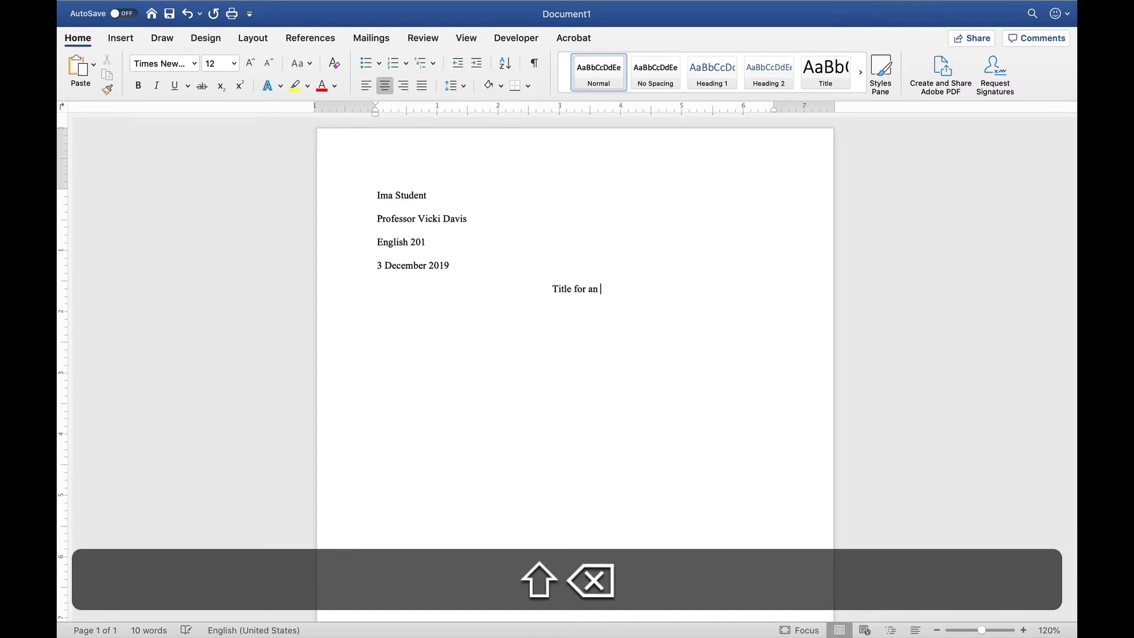
type("MLA Paper")
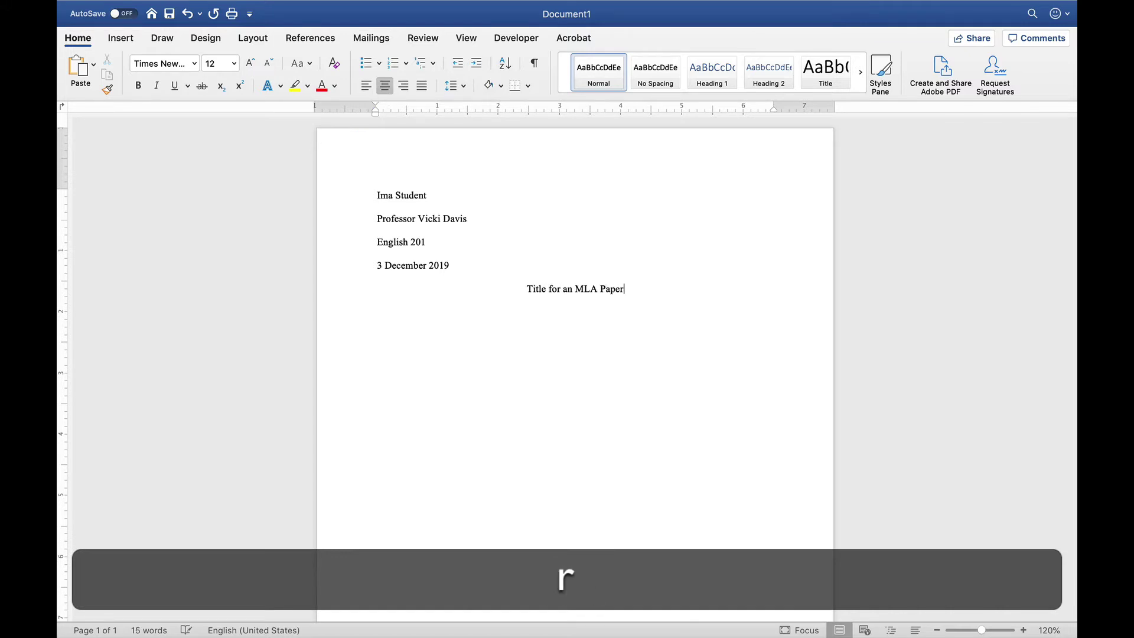
key("Return")
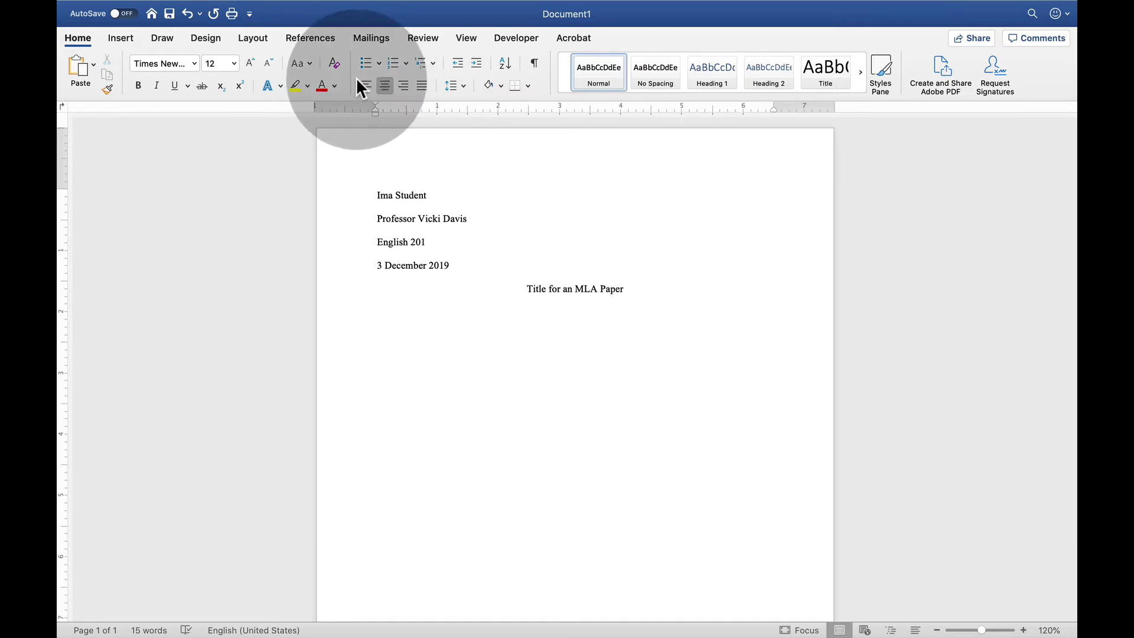
Step: Left-align the next line, paste the two body paragraphs, and show formatting marks
left_click(365, 86)
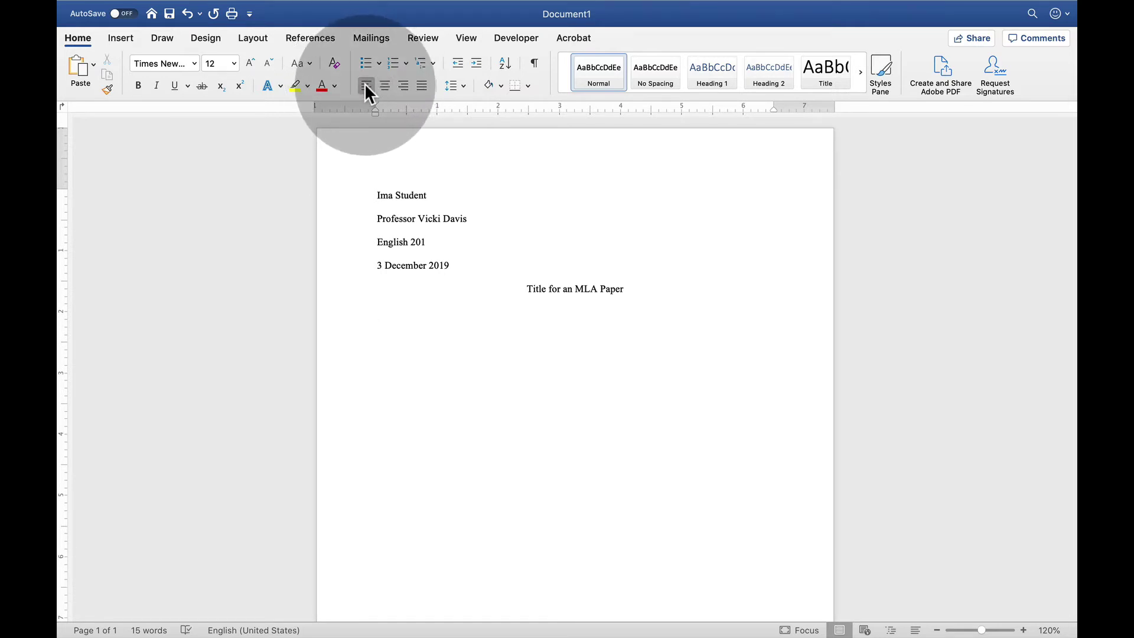
type("This is my first paragraph of the MLA paper. It should include an overview of my paper and a thesis statement. Many teachers and professors require that the thesis statement be the last sentence of the first paragraph but others do not. This is my second paragraph of the MLA paper. When I come to cite a source of information I will use a paragraph marker and the page reference number. (Davis 3) This must be cited in my Works Cited at the end of my document.")
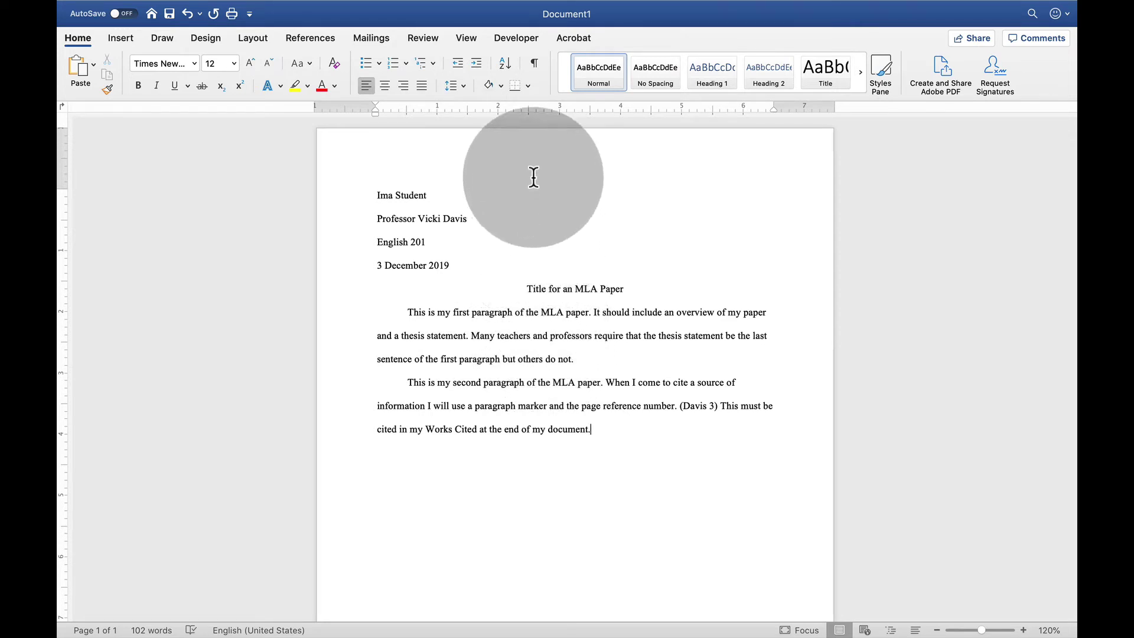
left_click(536, 64)
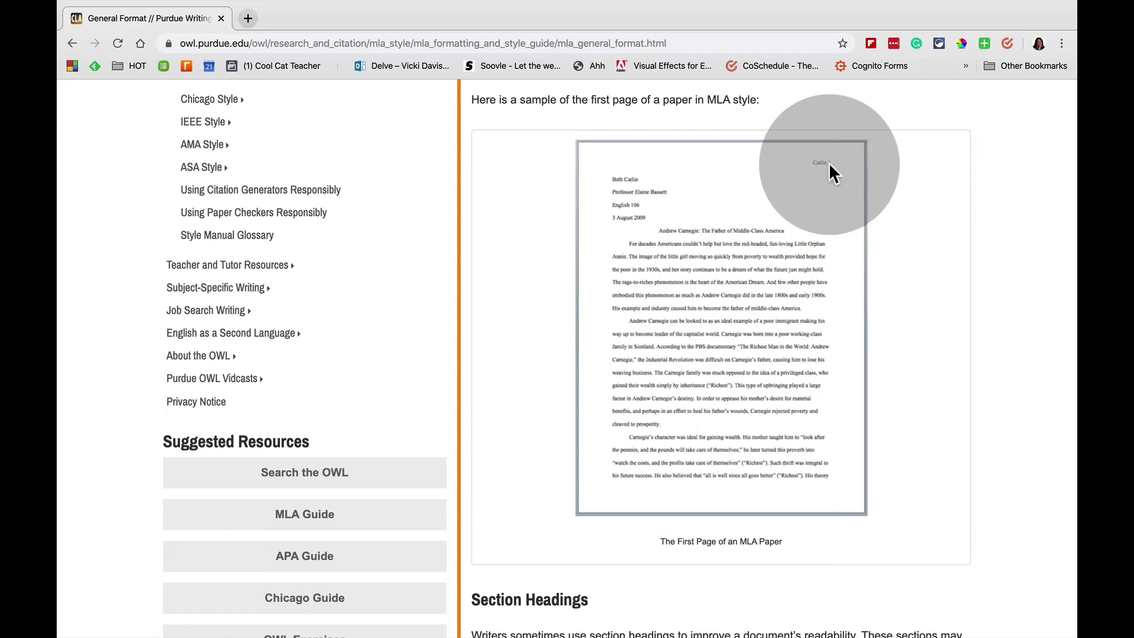
scroll(813, 370, "down", 10)
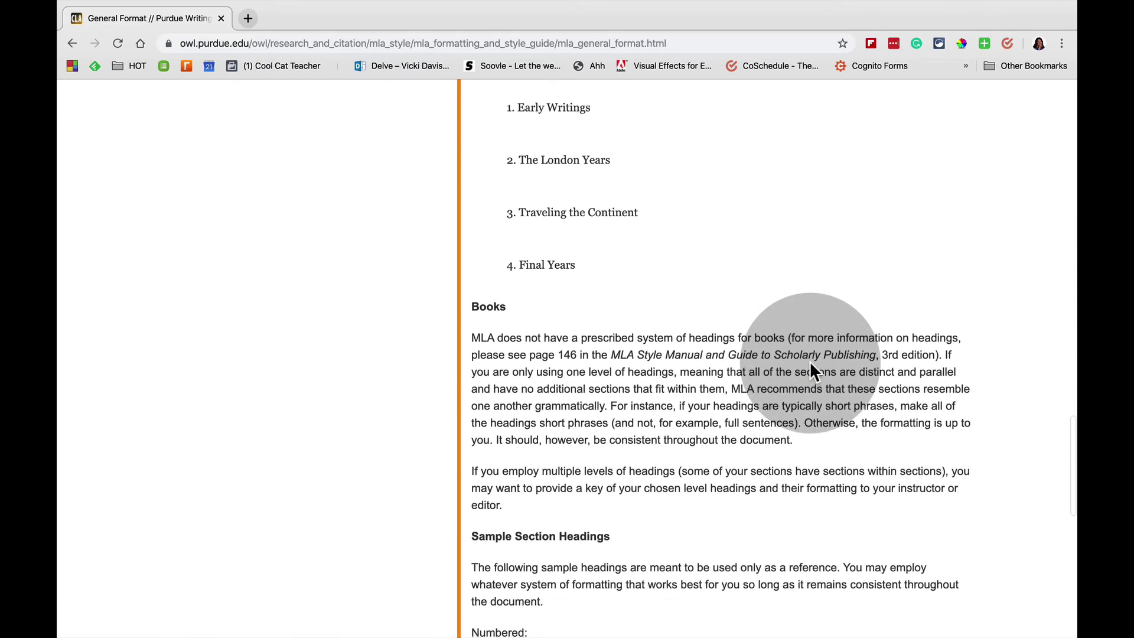
scroll(809, 371, "up", 10)
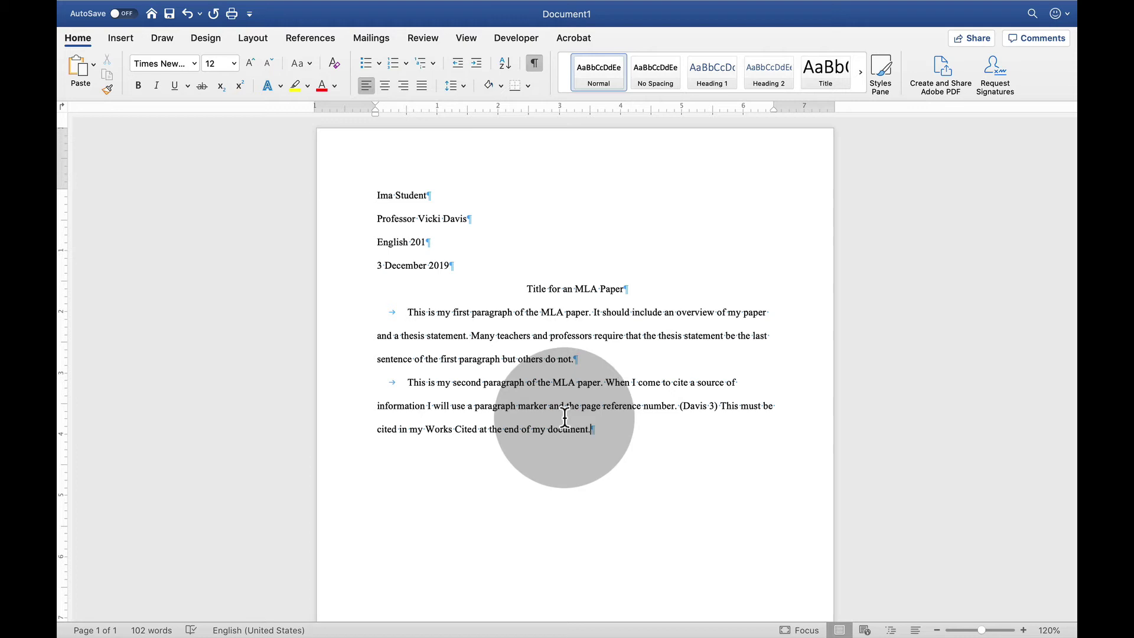
Step: Hide formatting marks, open the header, and keep page numbering continuing from the previous section
left_click(535, 62)
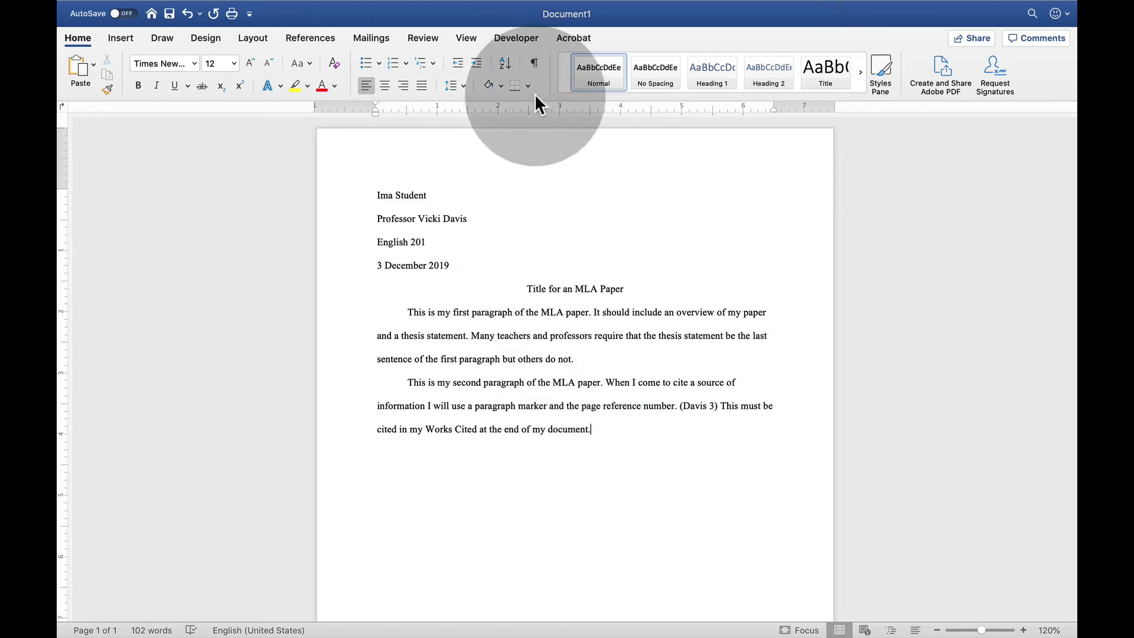
double_click(554, 155)
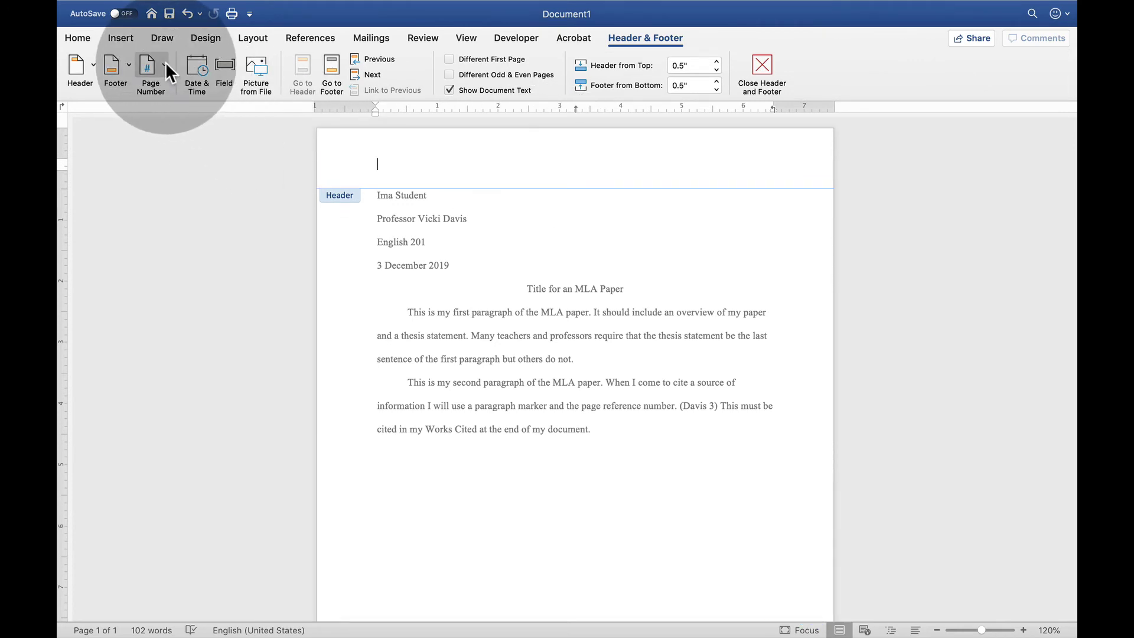
left_click(164, 64)
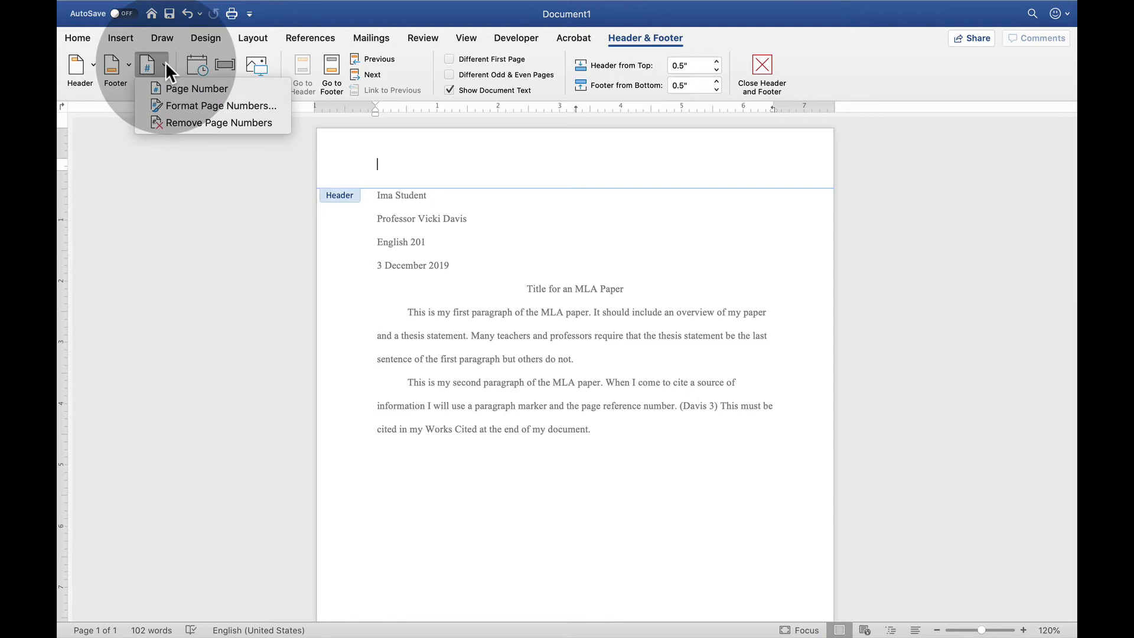
left_click(172, 106)
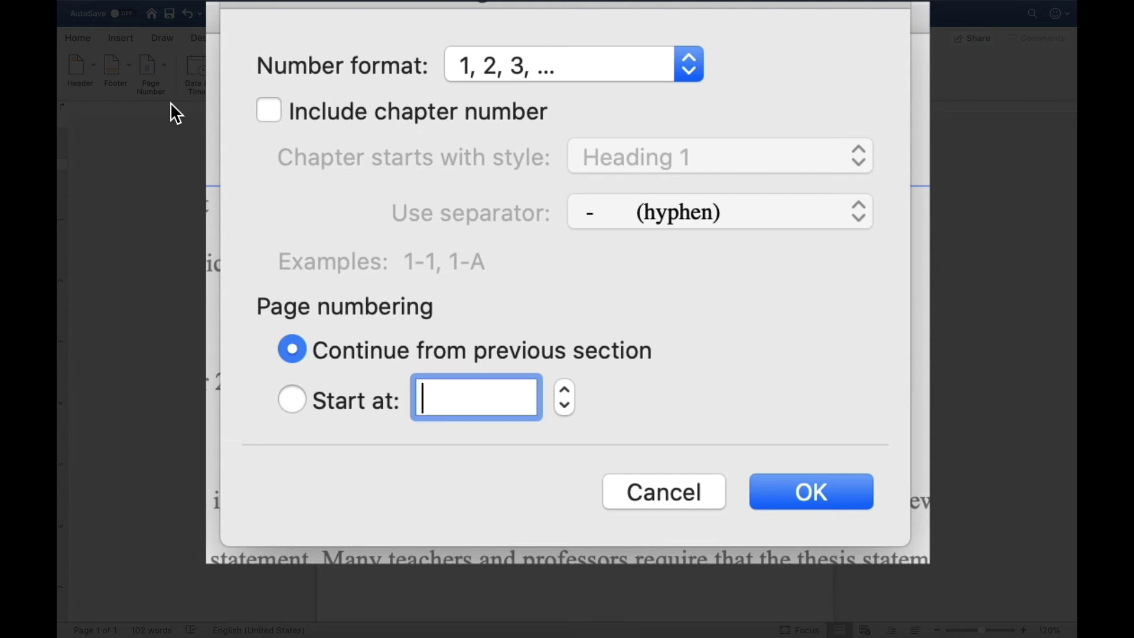
left_click(299, 400)
left_click(484, 392)
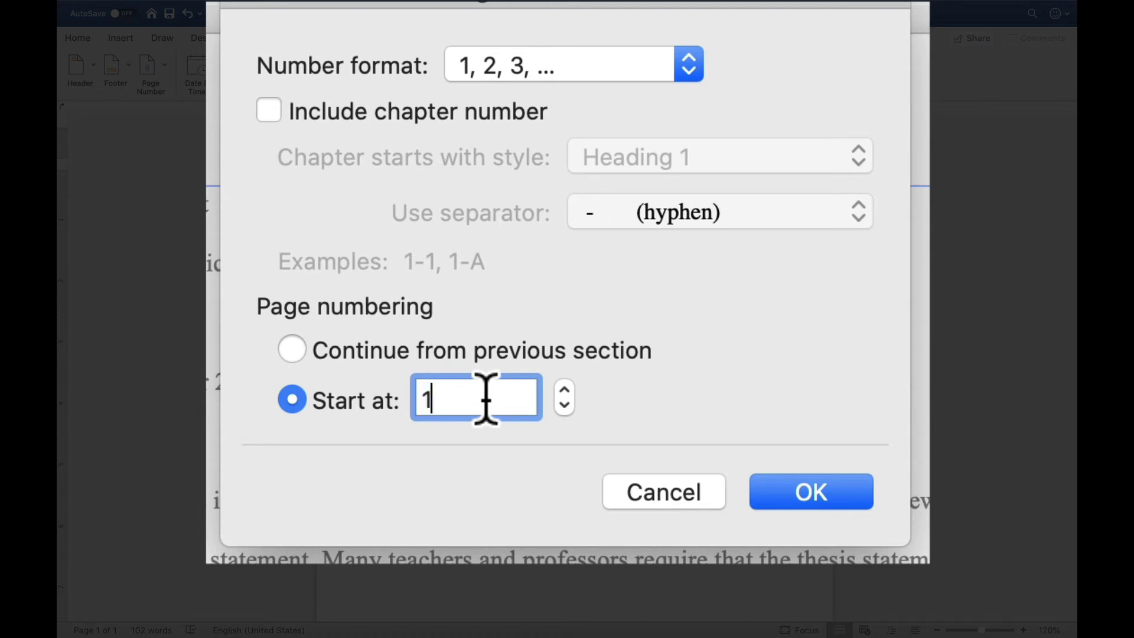
key("BackSpace")
type("2")
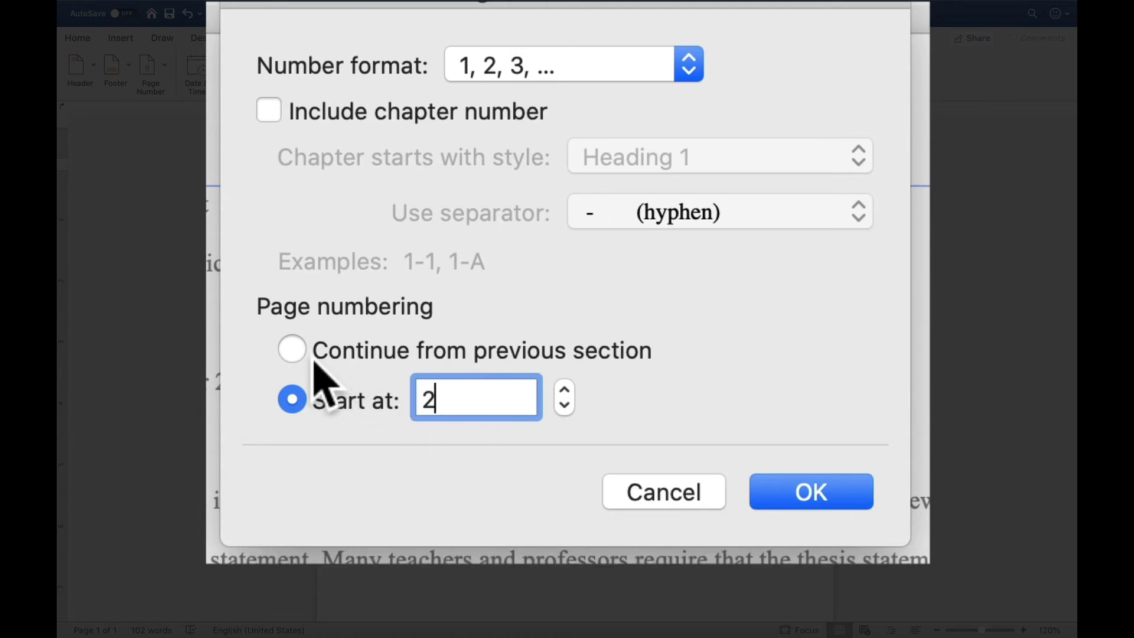
key("BackSpace")
type("1")
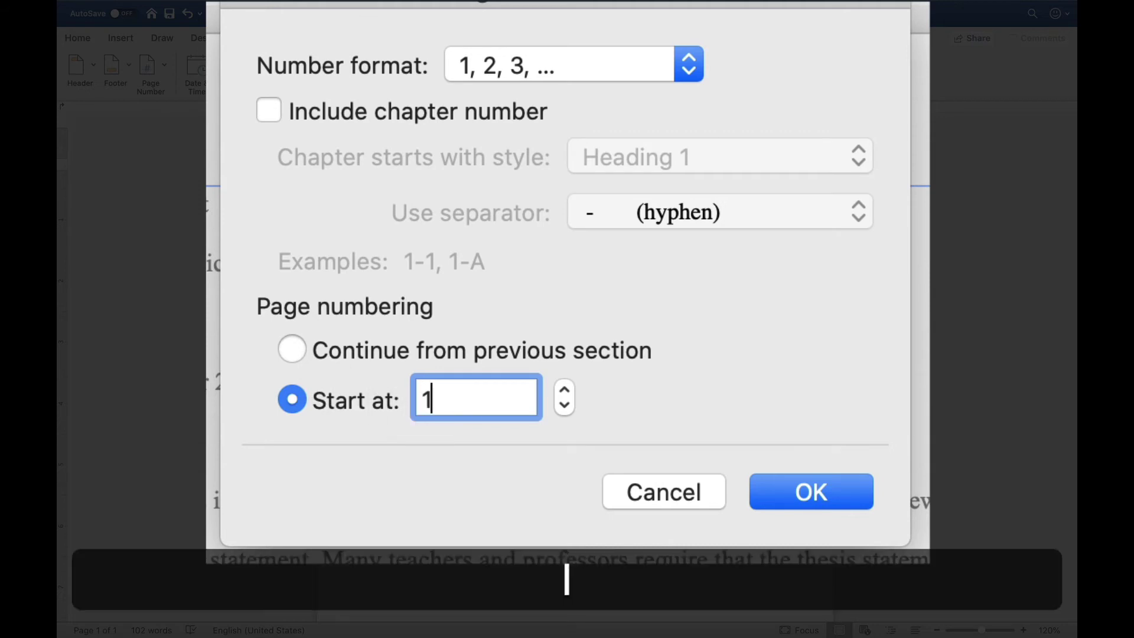
left_click(288, 350)
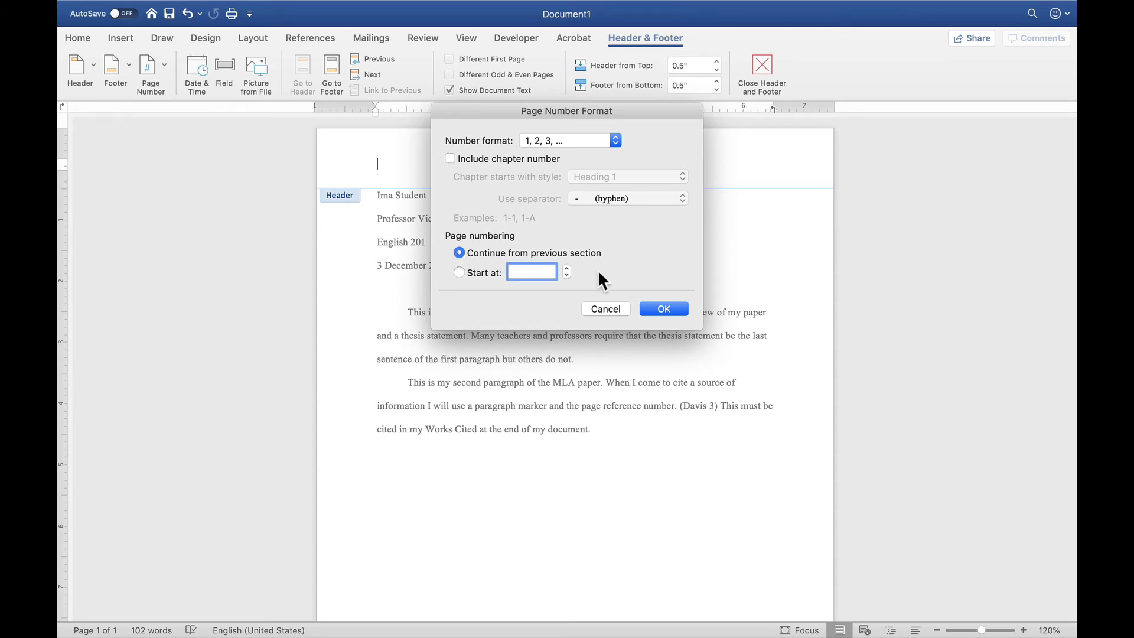
left_click(652, 307)
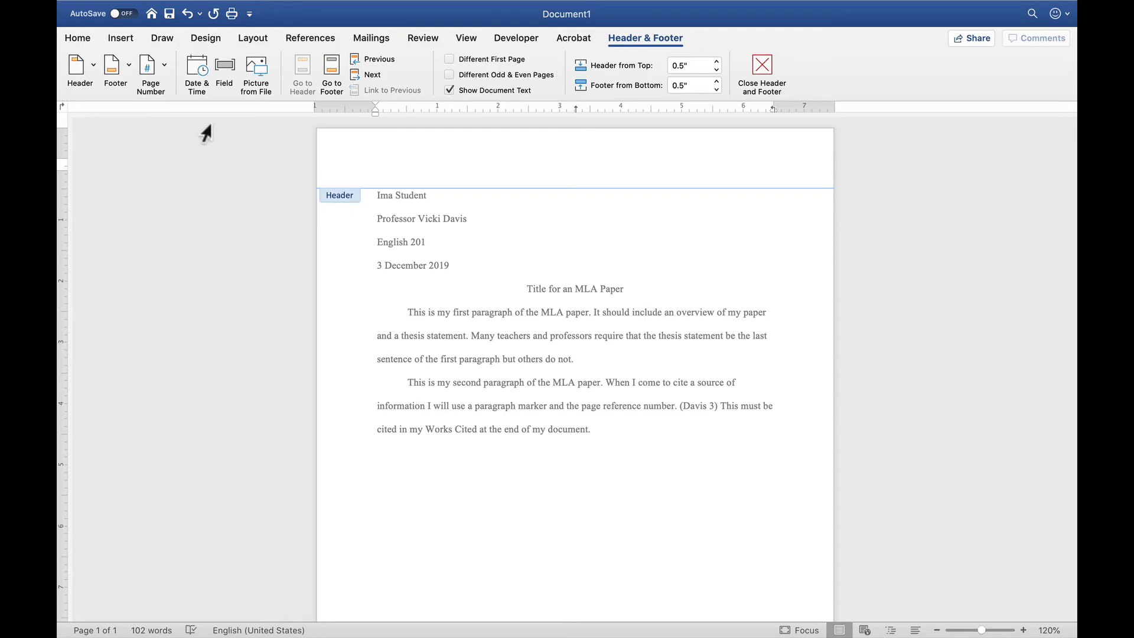
Step: Insert a right-aligned page number at the top of the page and select it
left_click(165, 66)
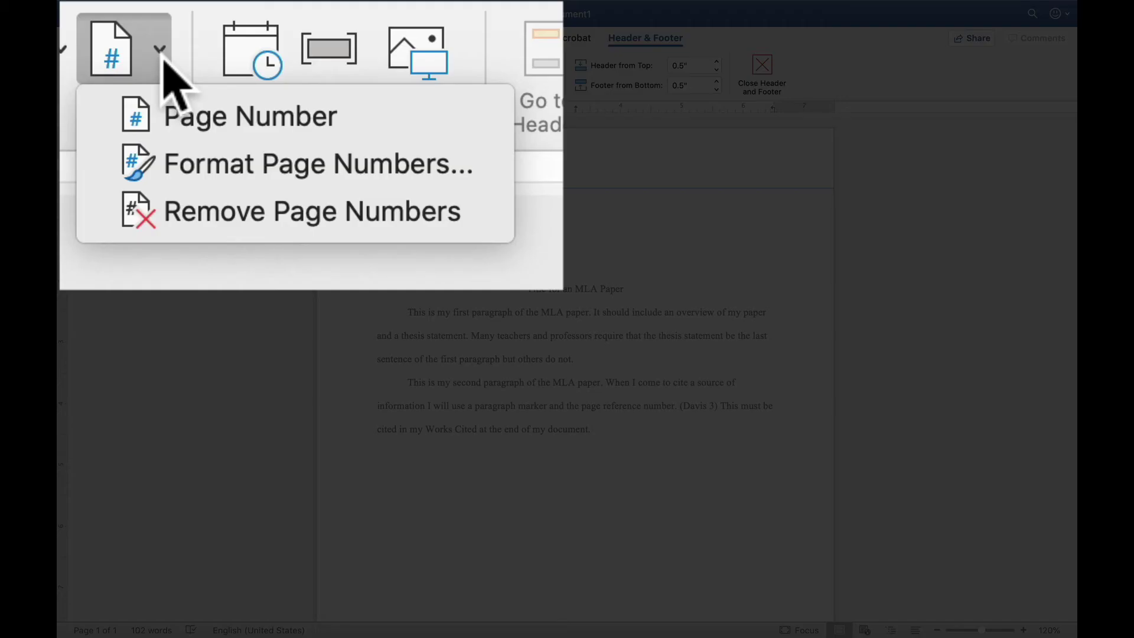
left_click(191, 116)
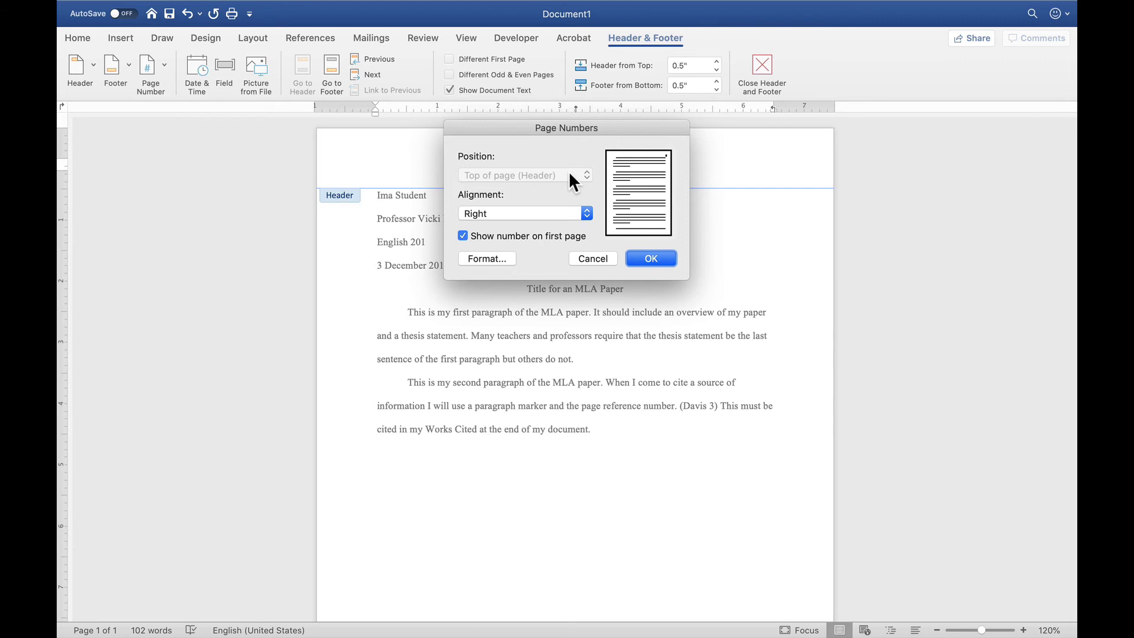
left_click(652, 258)
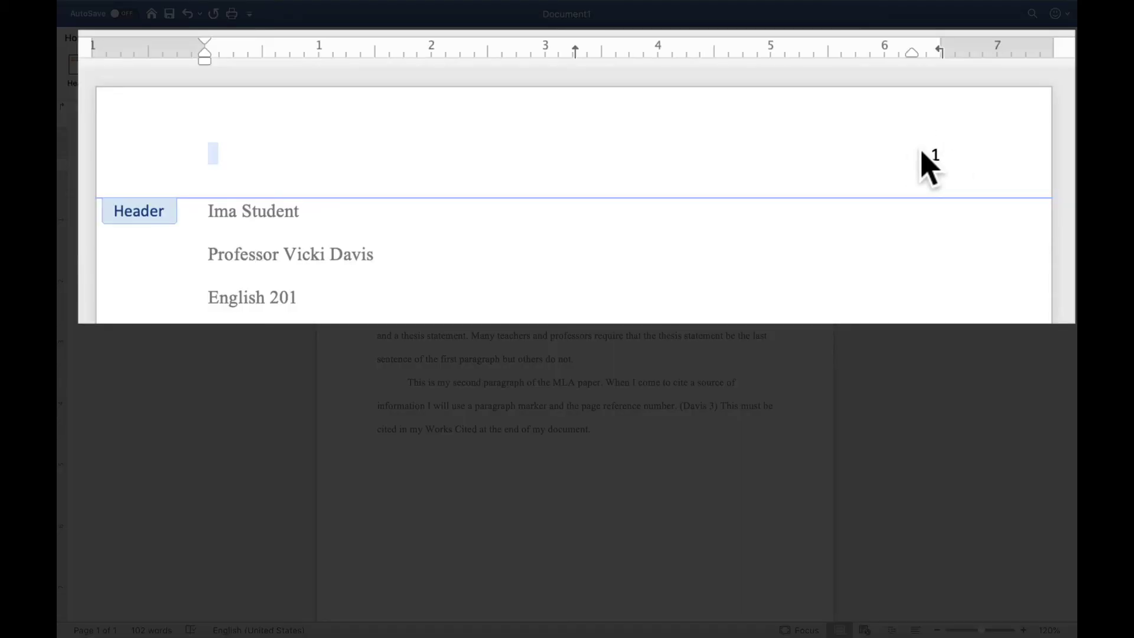
left_click(935, 156)
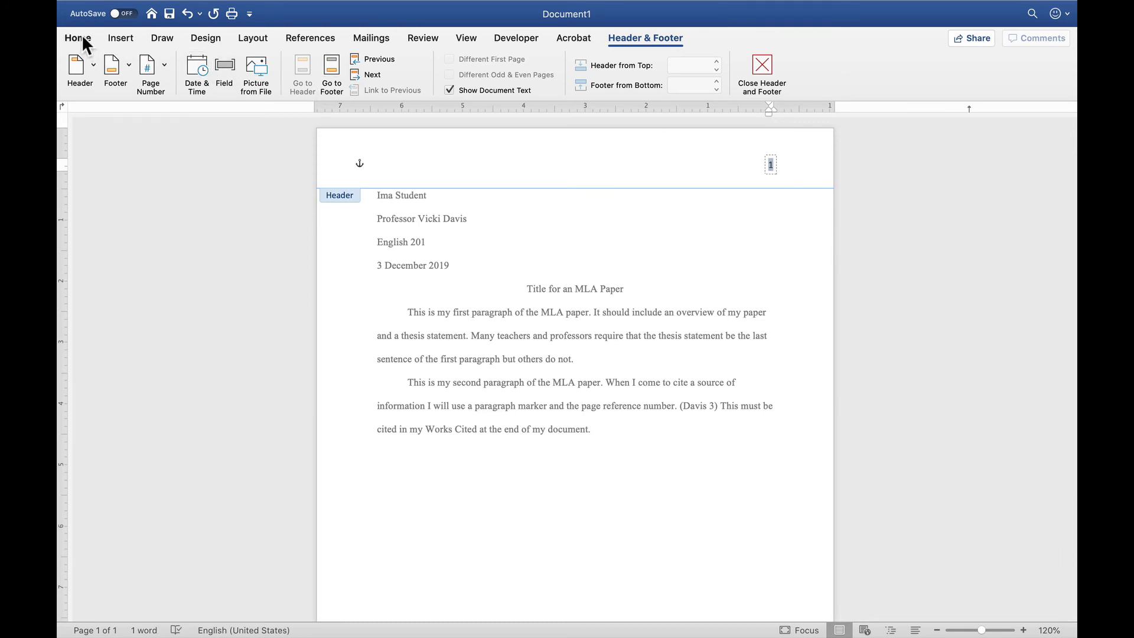
Step: Set the selected page number to Times New Roman Regular
left_click(83, 37)
left_click(197, 63)
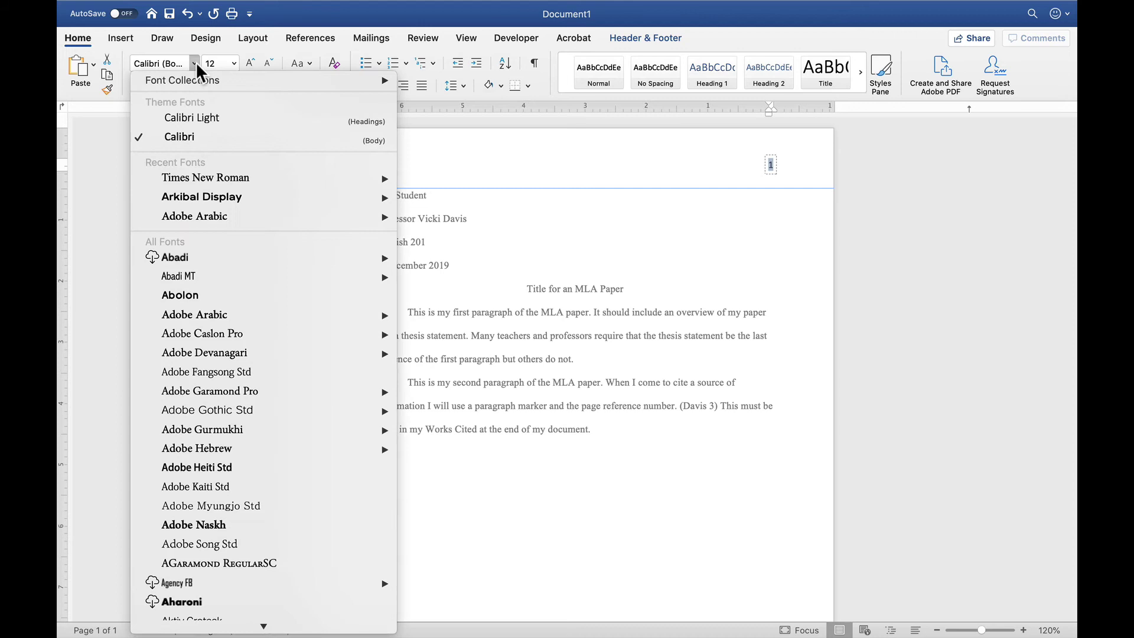
mouse_move(263, 177)
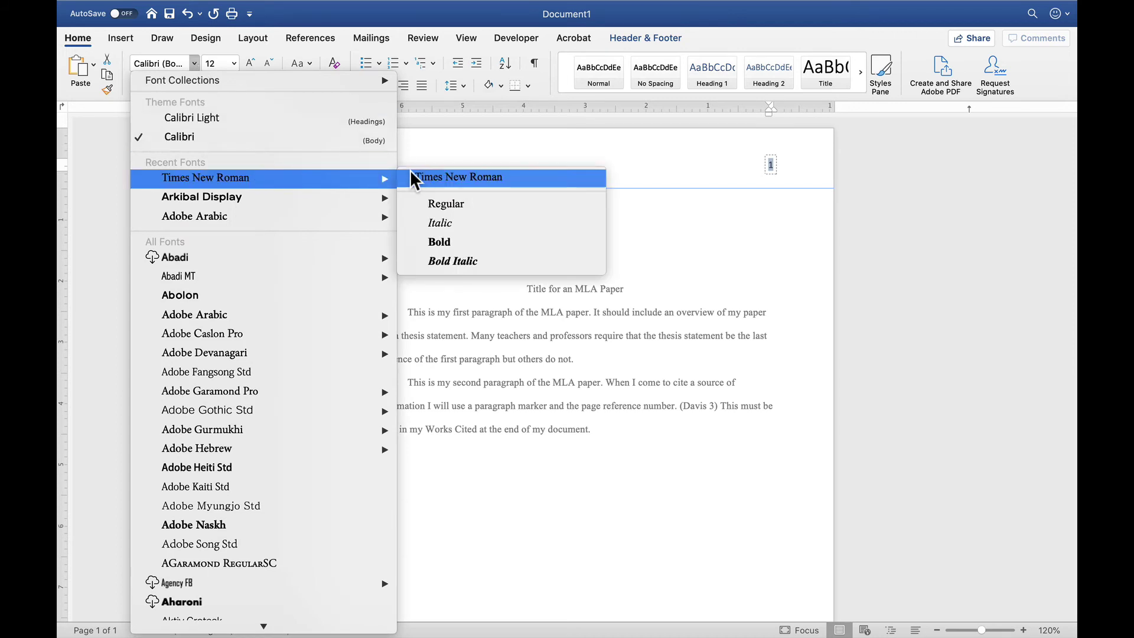
left_click(431, 201)
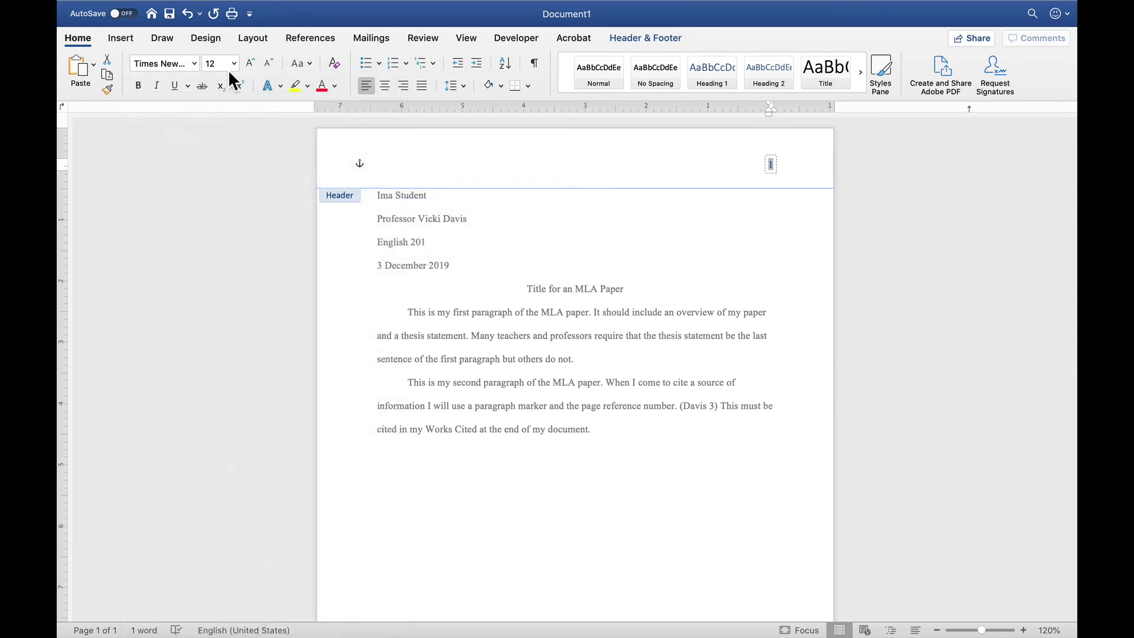
Step: Type the author's last name at a header tab stop, then delete it
left_click(748, 168)
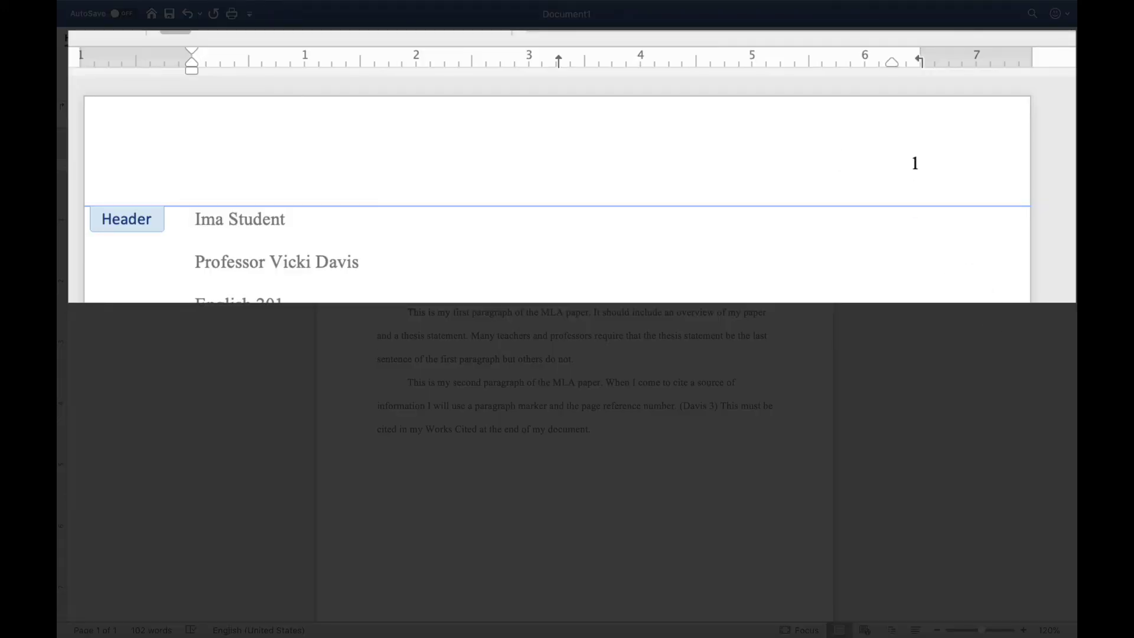
key("Tab")
type("Davis")
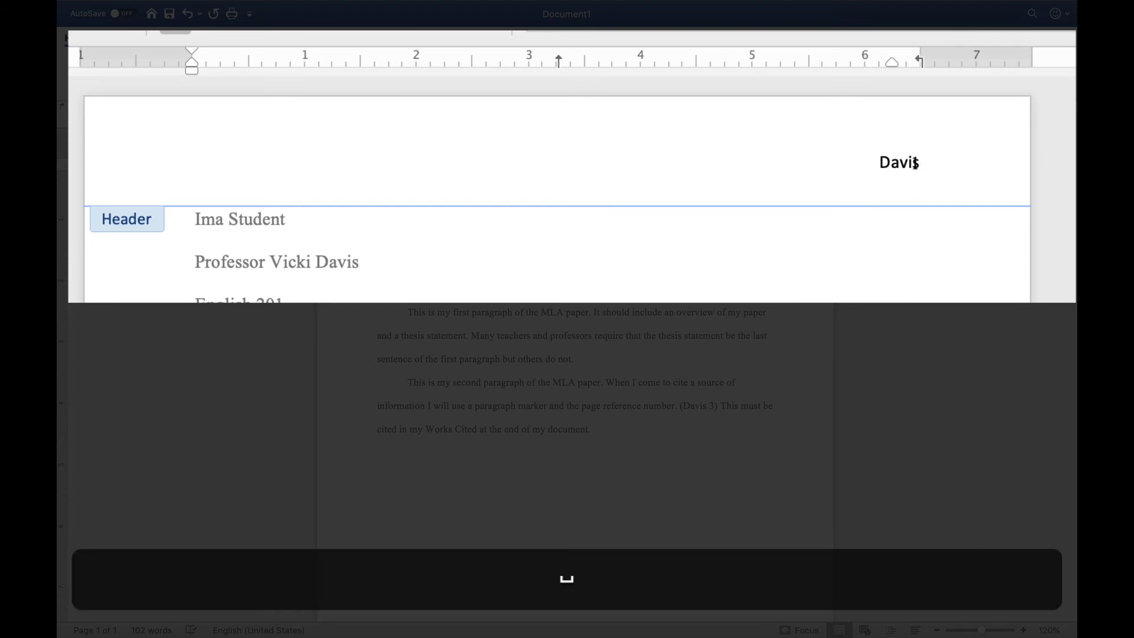
key("BackSpace")
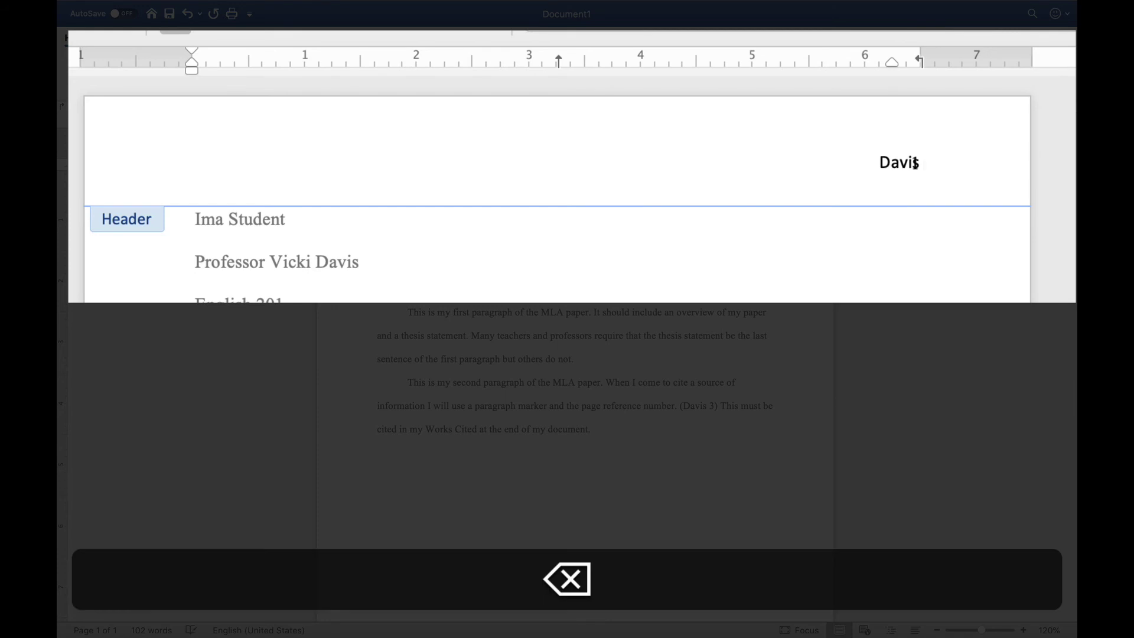
key("BackSpace")
key("BackSpace")
key("BackSpace")
key("BackSpace")
key("BackSpace")
key("BackSpace")
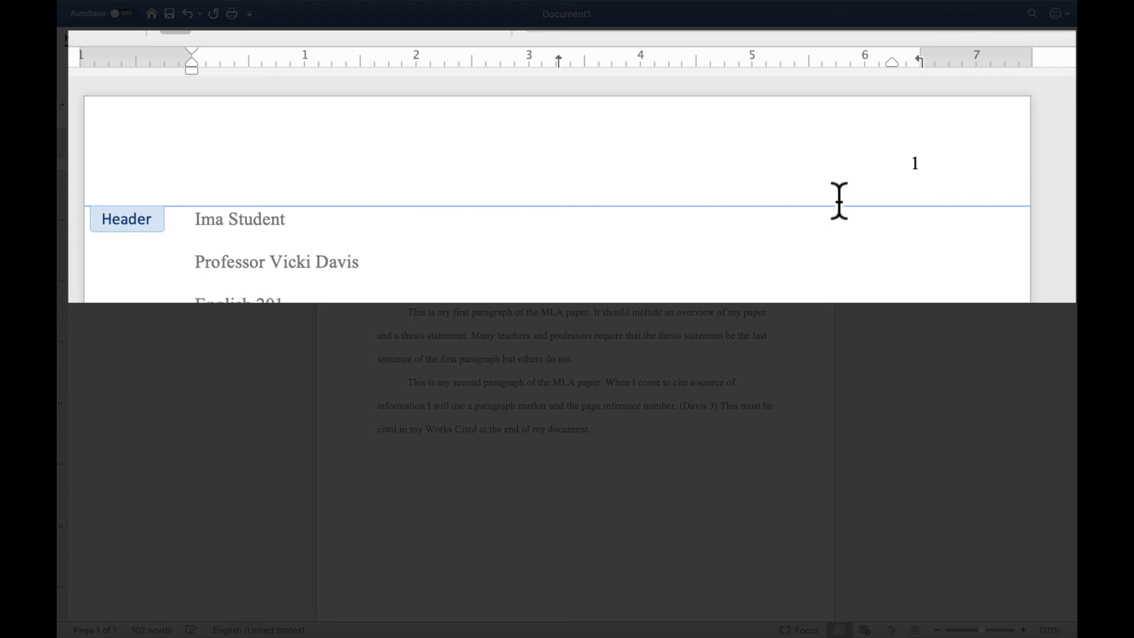
Step: Move the page number toward the right margin and type the author's last name before it
left_click(915, 165)
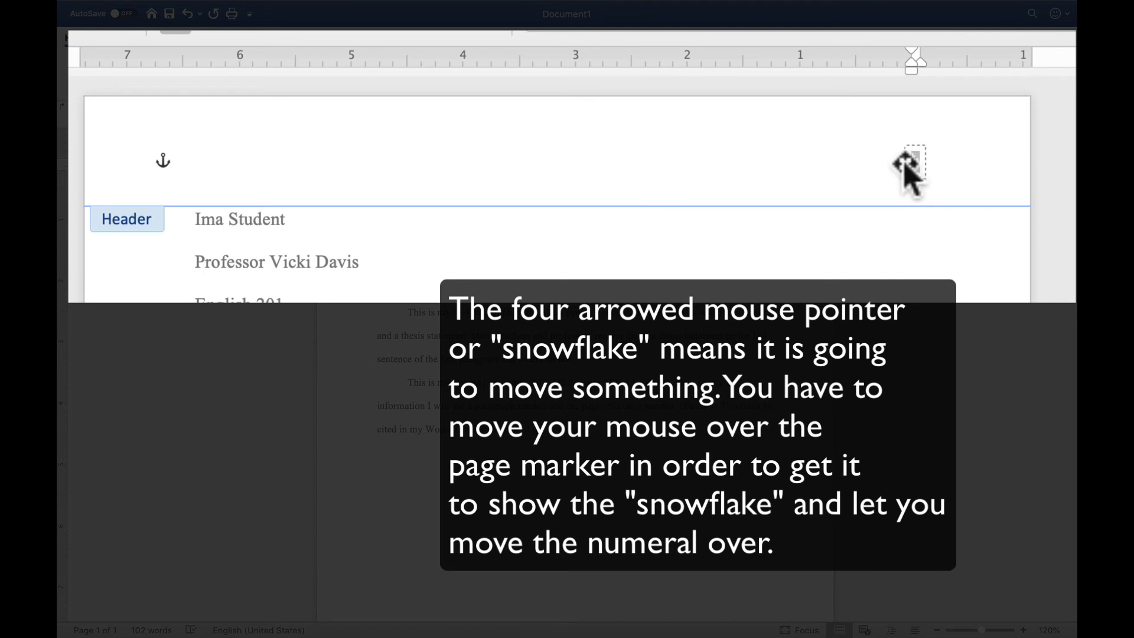
left_click_drag(904, 160, 922, 159)
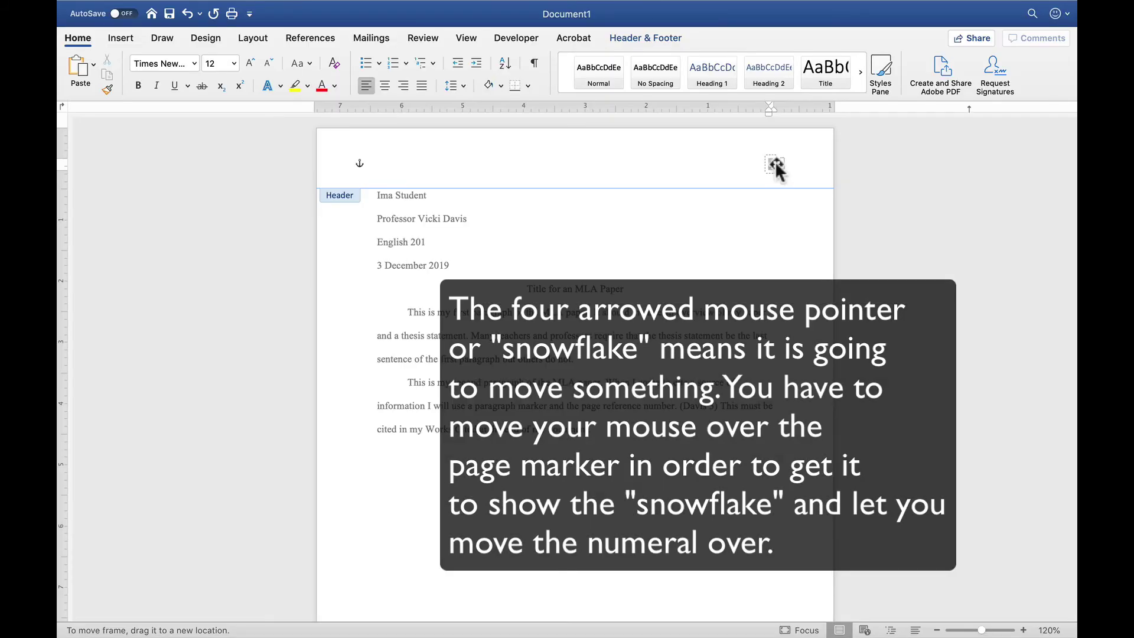
left_click_drag(775, 162, 774, 162)
left_click(621, 166)
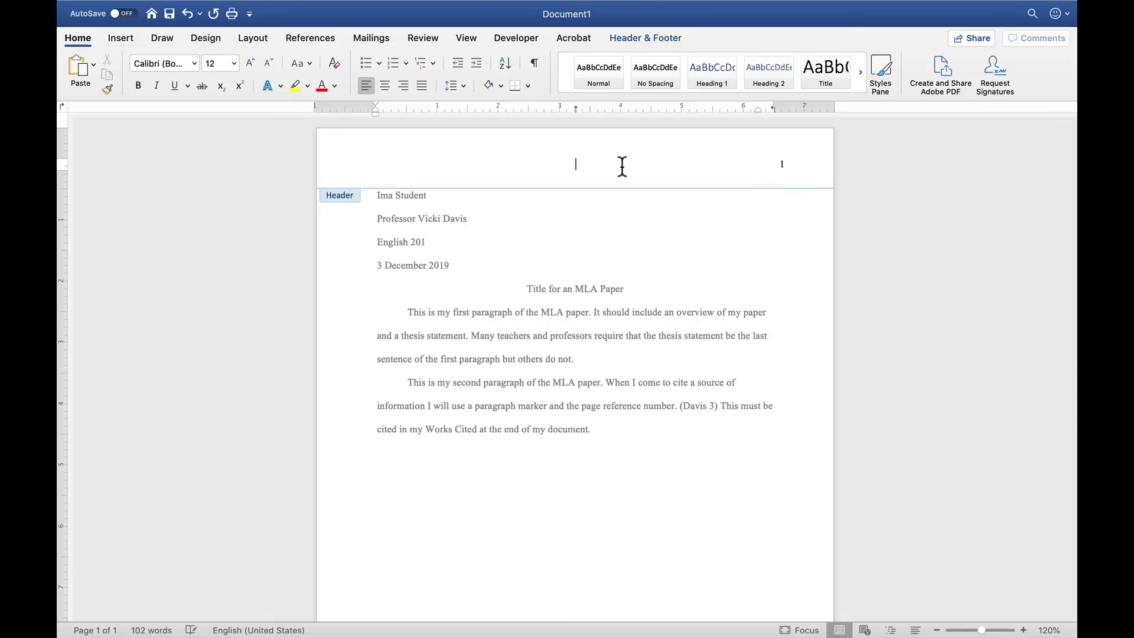
key("Tab")
key("shift+Tab")
type("Davis")
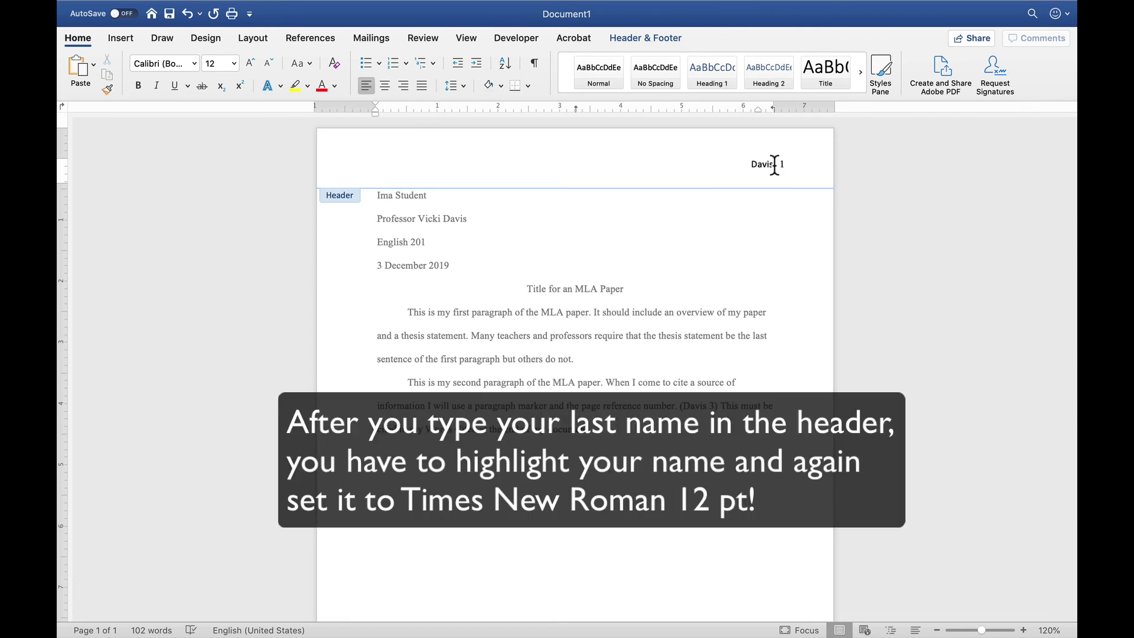
Step: Set the last name in the header to Times New Roman
left_click_drag(773, 165, 753, 164)
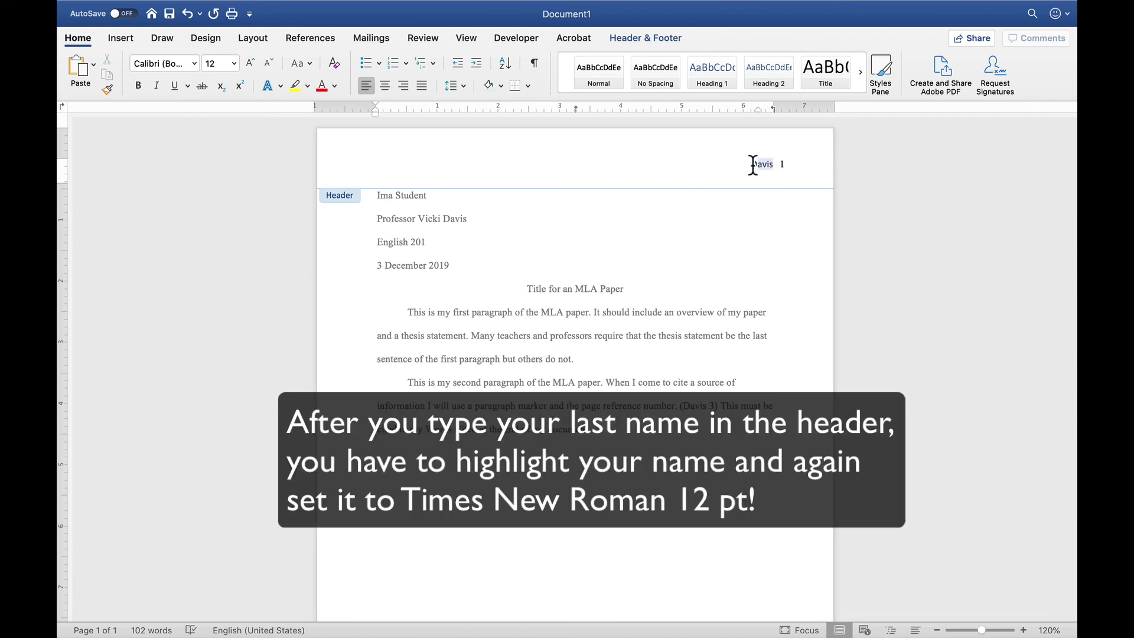
left_click(194, 62)
mouse_move(381, 178)
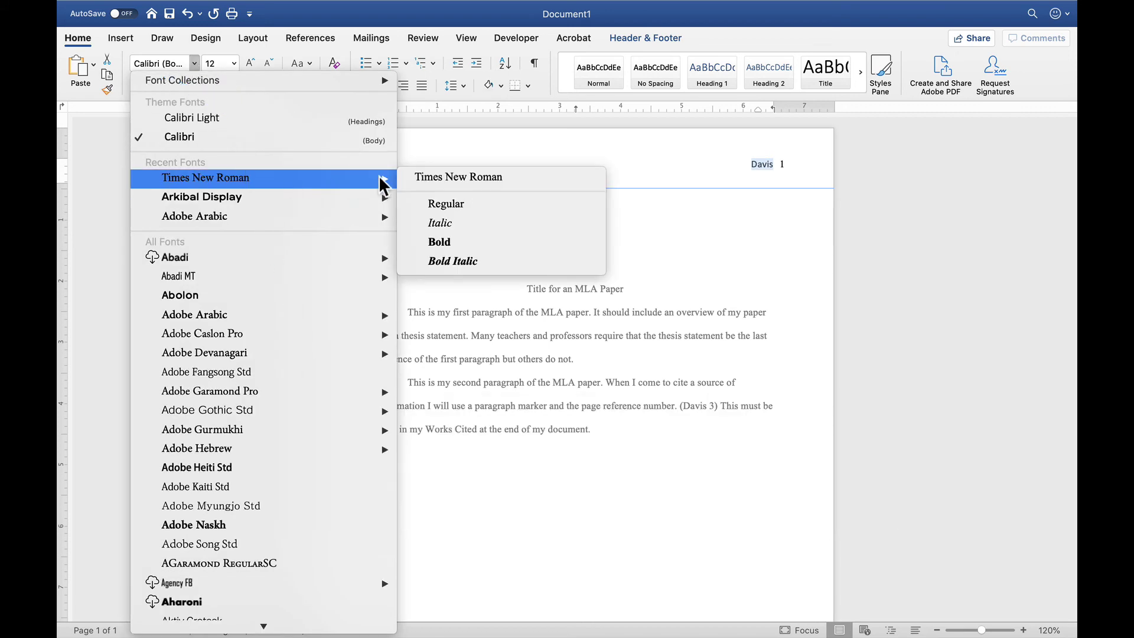
left_click(432, 178)
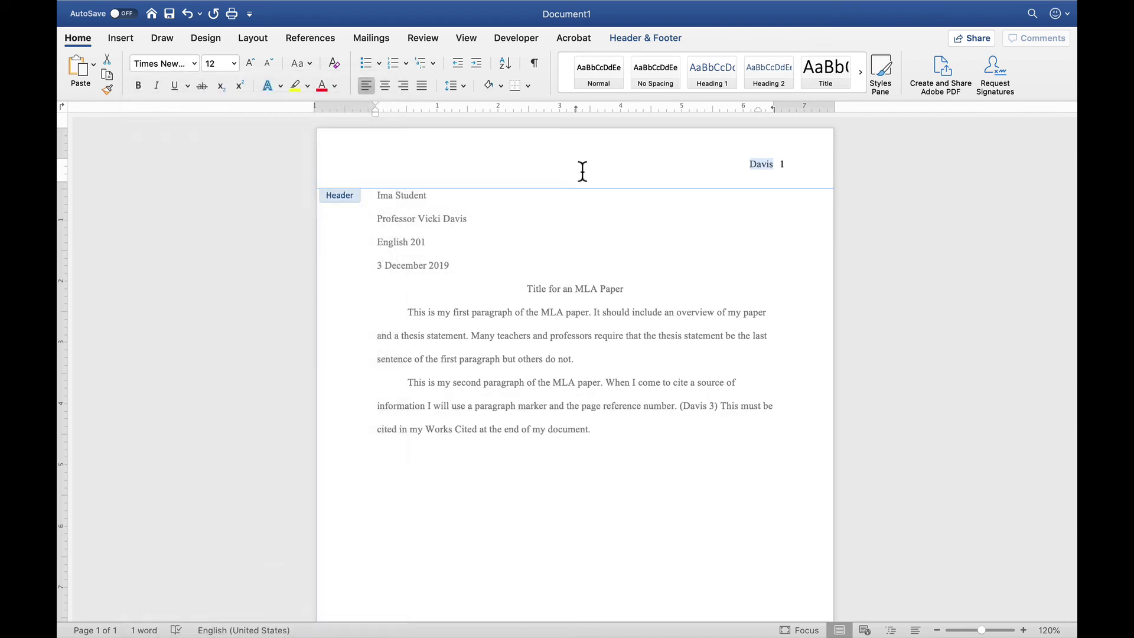
Step: Nudge the page-number frame so the name and 1 sit aligned at top right
left_click(792, 180)
left_click(783, 163)
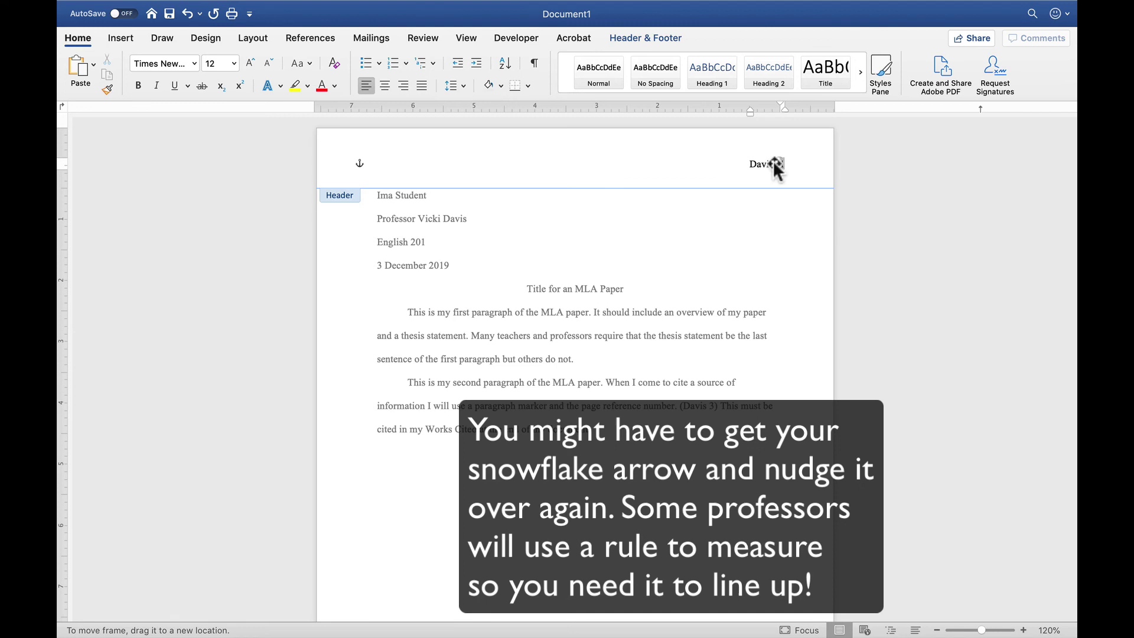
left_click(806, 172)
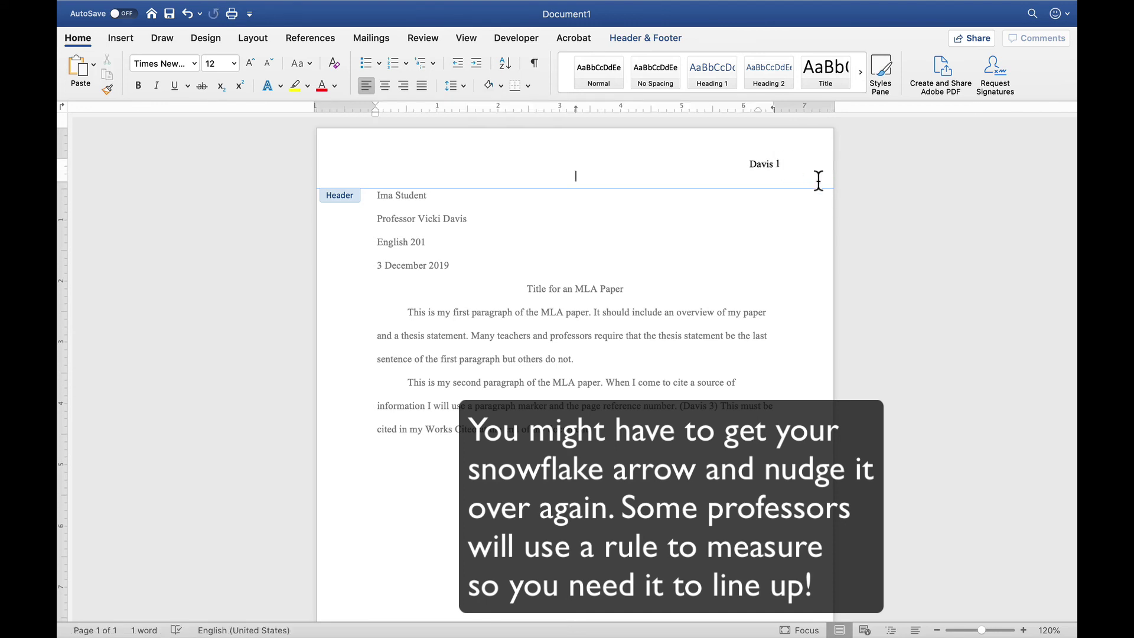
left_click(778, 161)
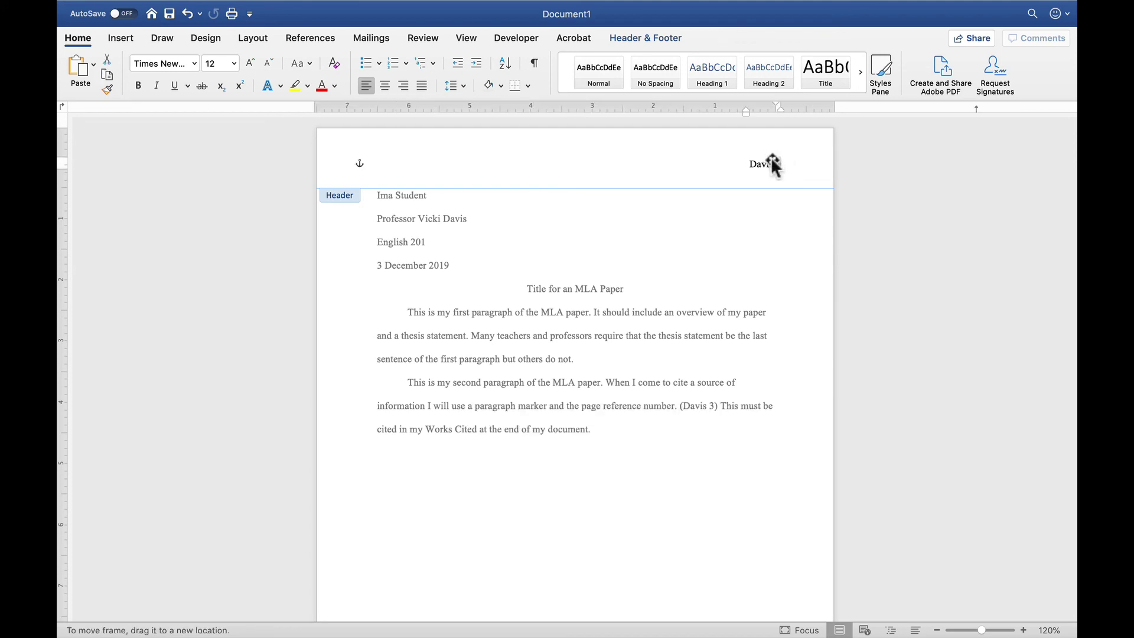
left_click(789, 191)
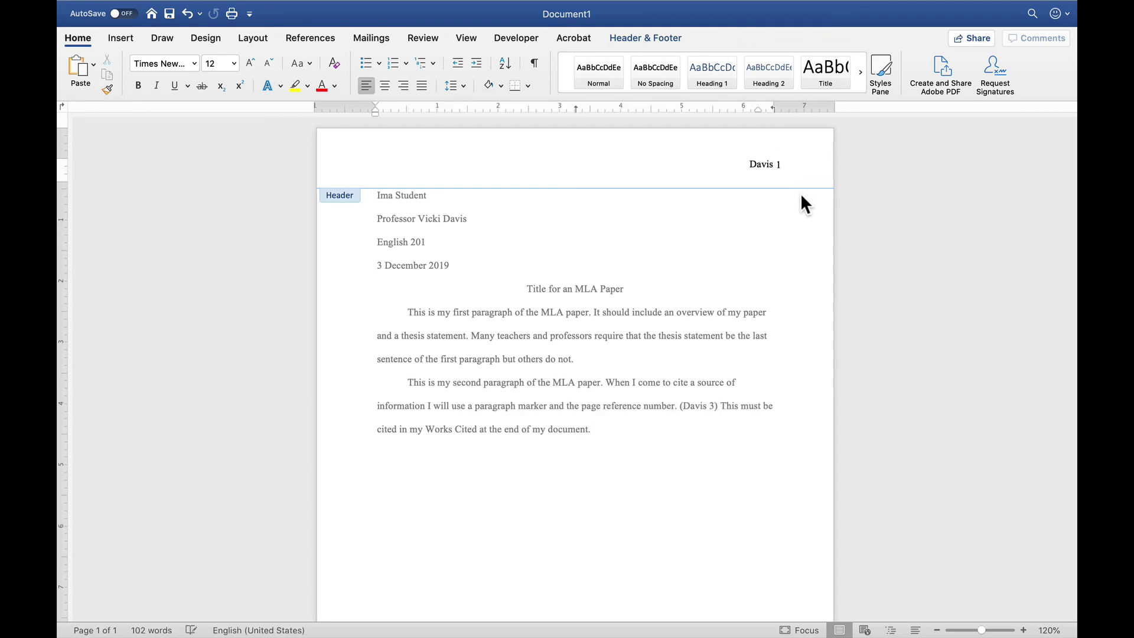
Step: Close the header editing area and begin saving the document
double_click(622, 246)
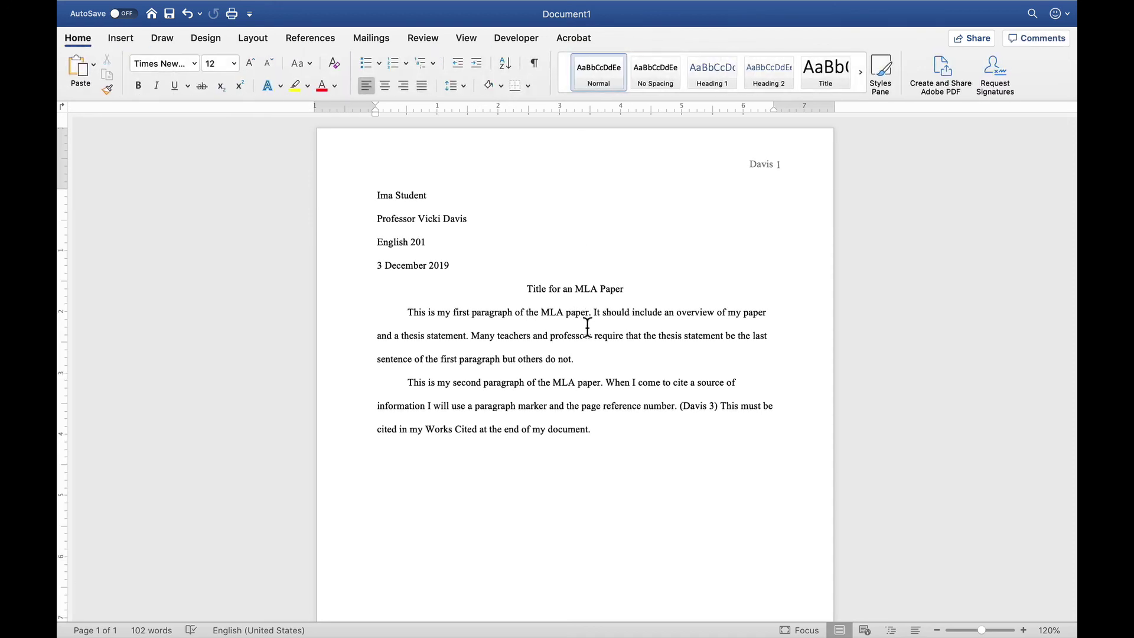
left_click(150, 8)
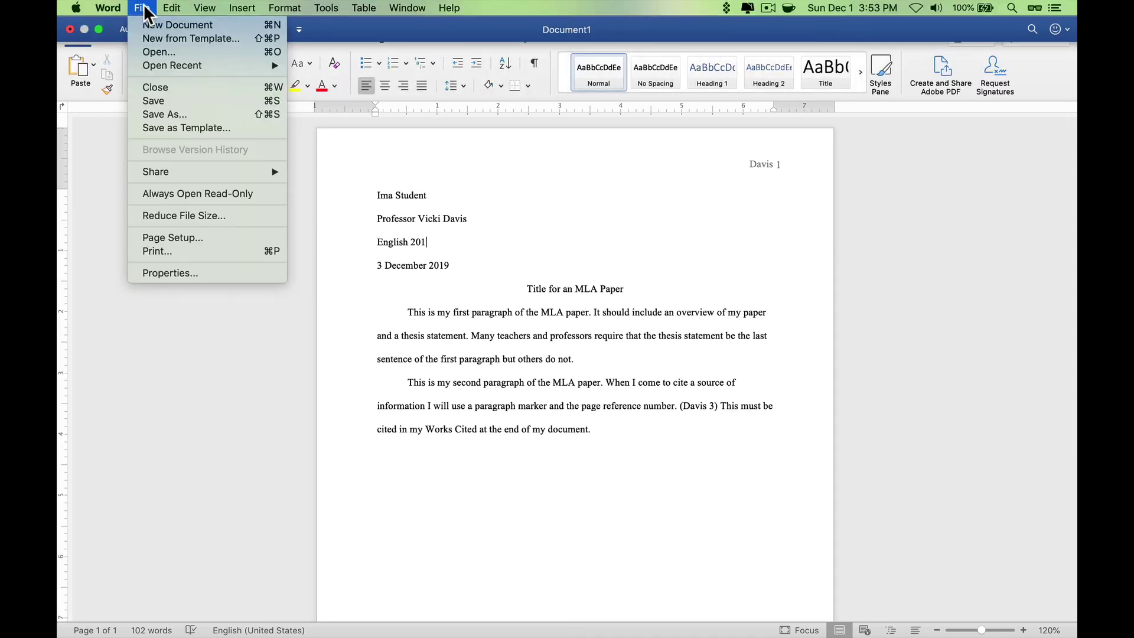
left_click(173, 101)
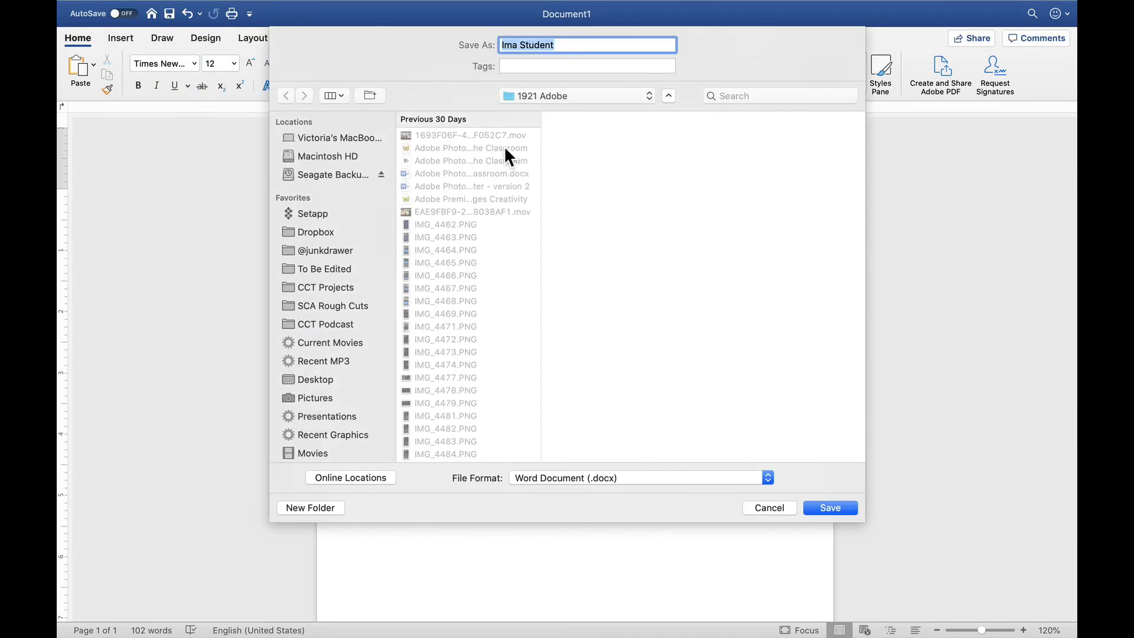
Step: Set up the save as 'MLA paper' in Dropbox, keeping the Word Document (.docx) format
left_click(525, 95)
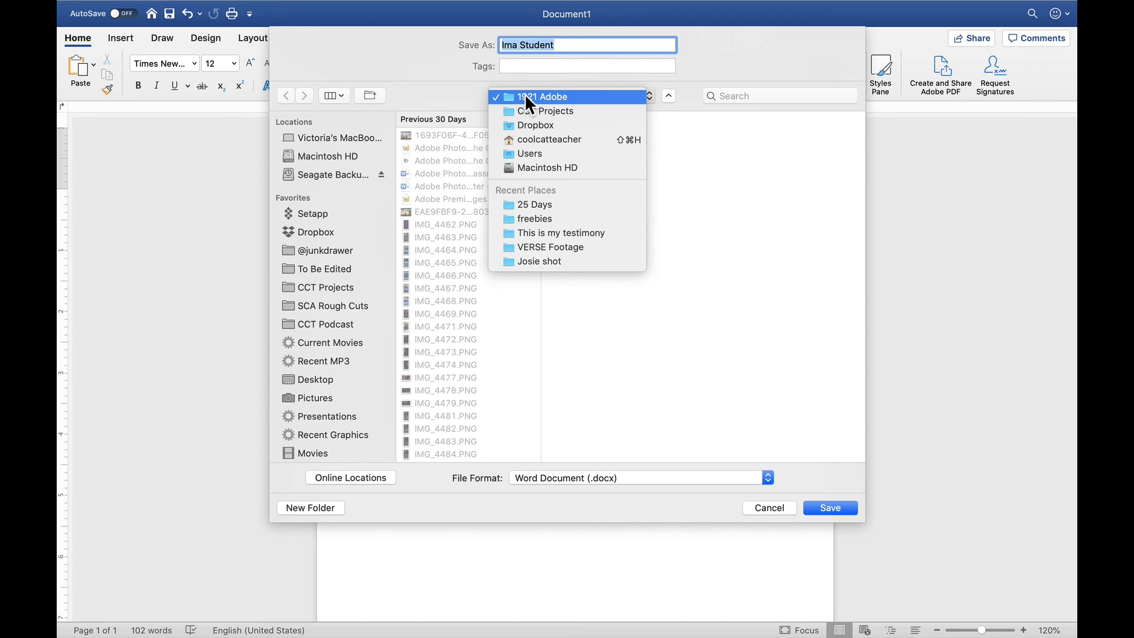
left_click(531, 125)
type("MLA paper")
left_click(579, 478)
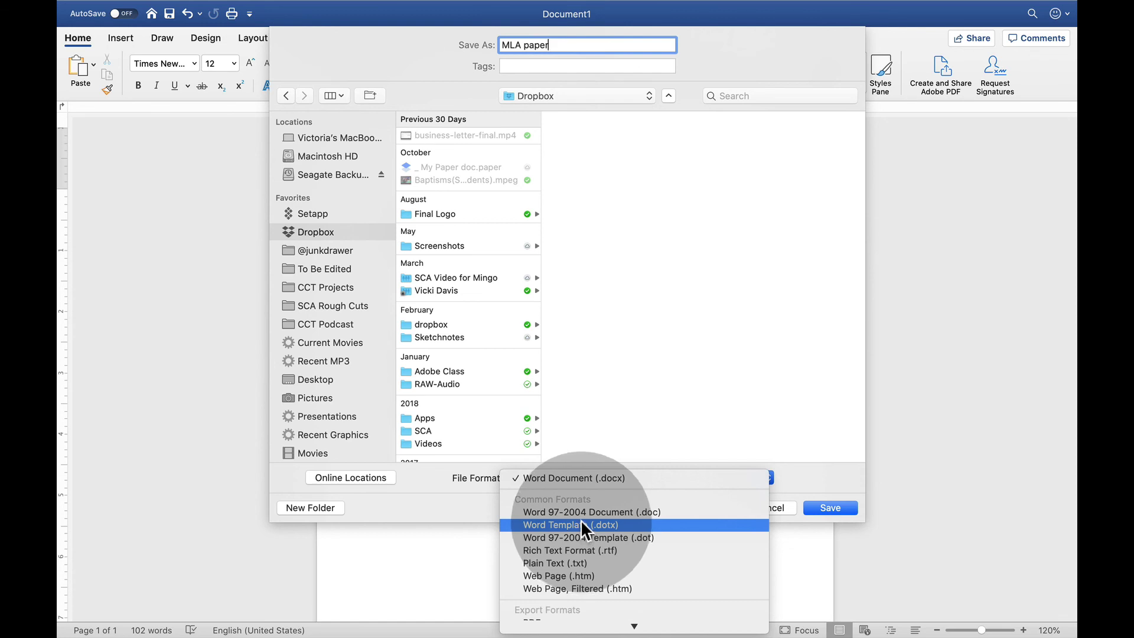
left_click(587, 477)
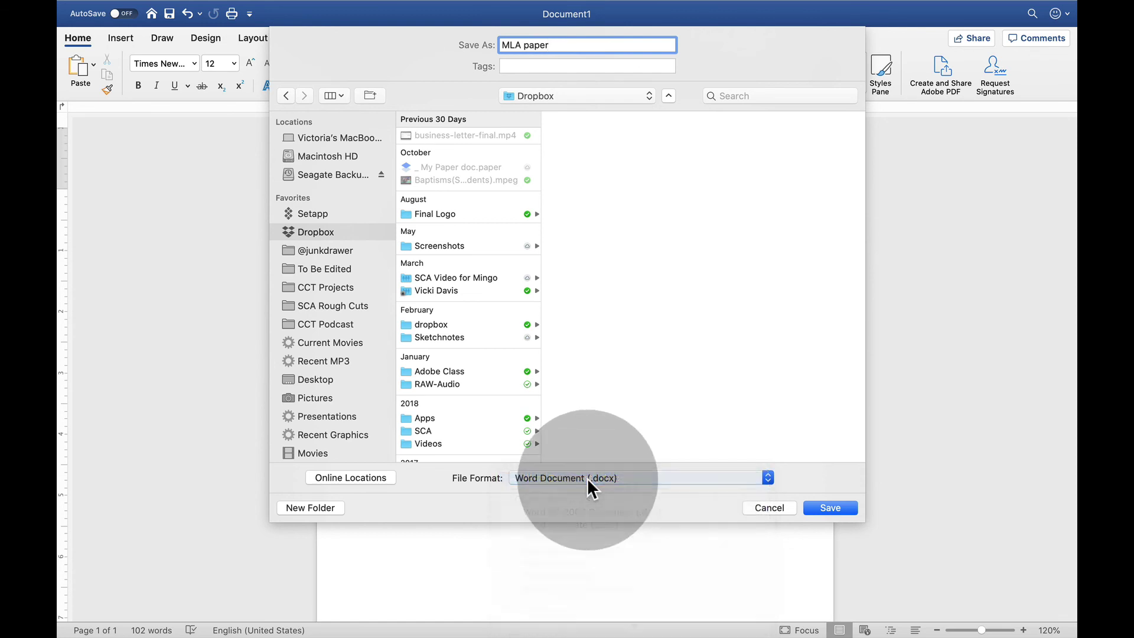